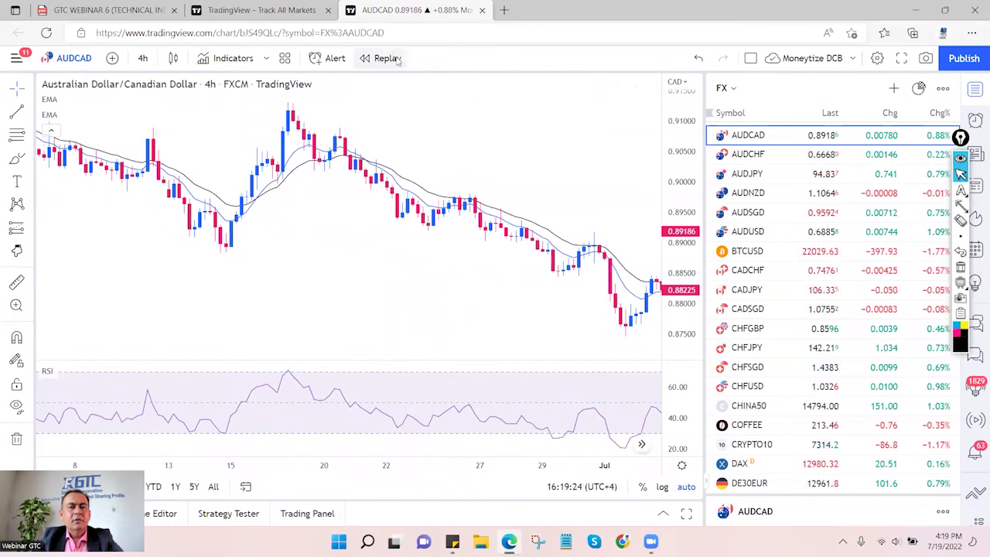
# Start the AUDCAD 4h bar replay at 21 June 2022 and draw a rectangle annotation around the latest EMA crossover.
pyautogui.click(376, 152)
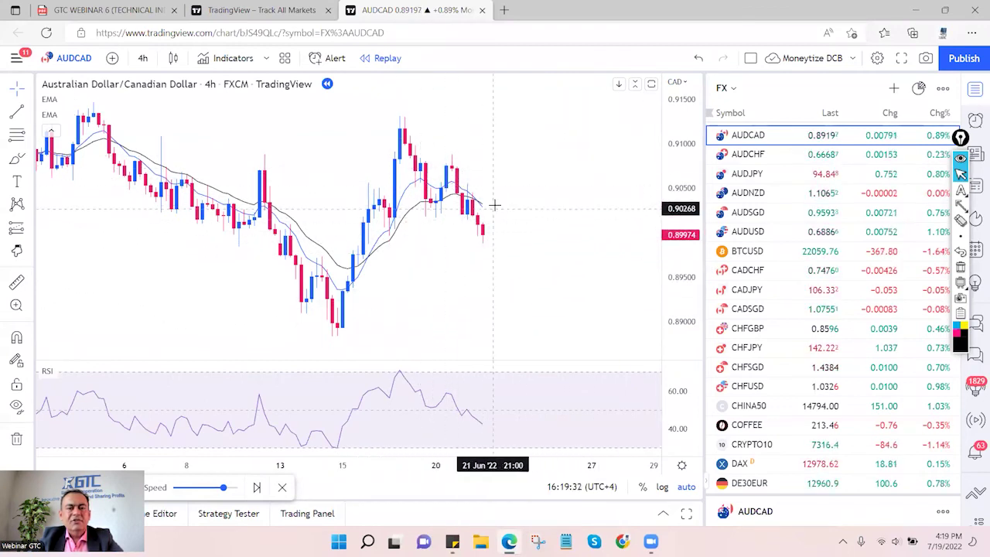
pyautogui.moveTo(112, 103)
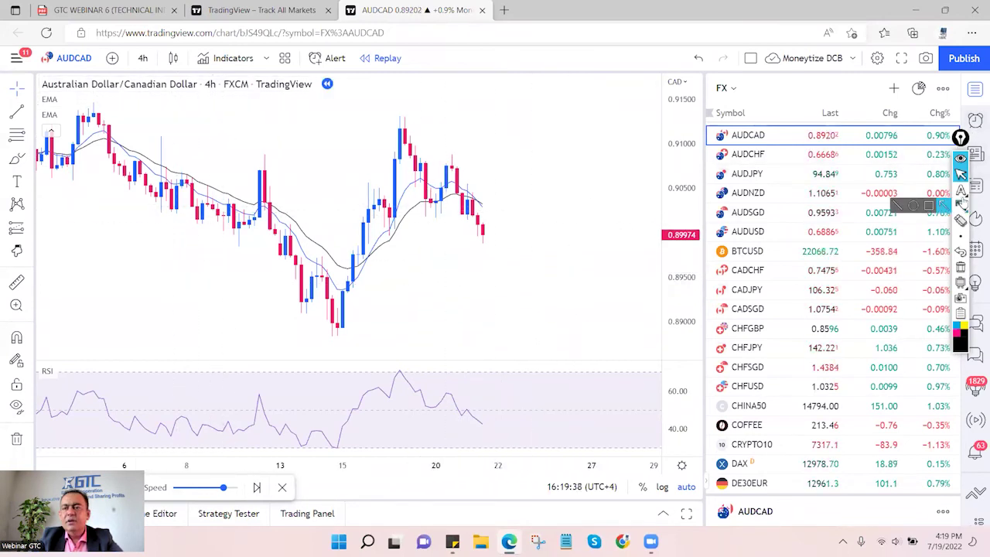
pyautogui.click(928, 207)
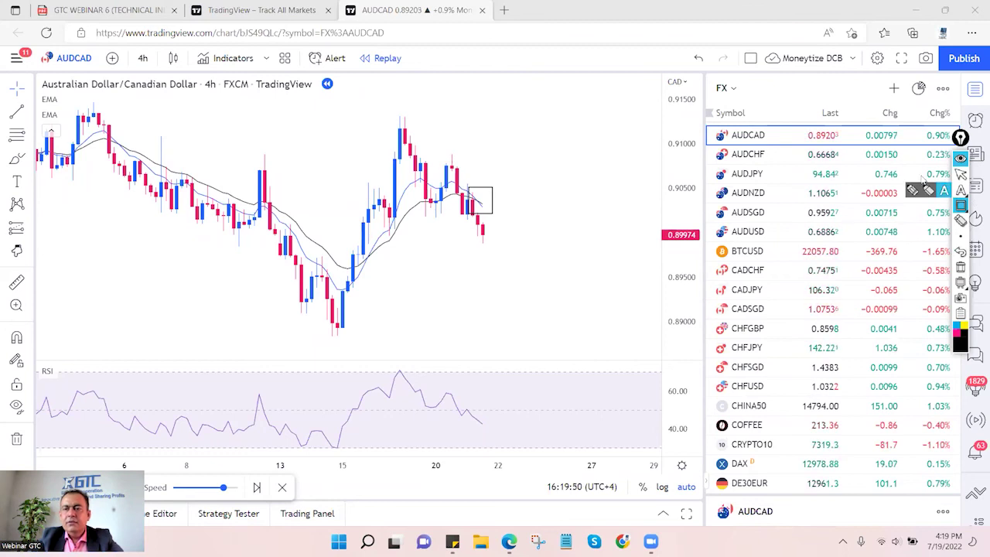
pyautogui.click(960, 174)
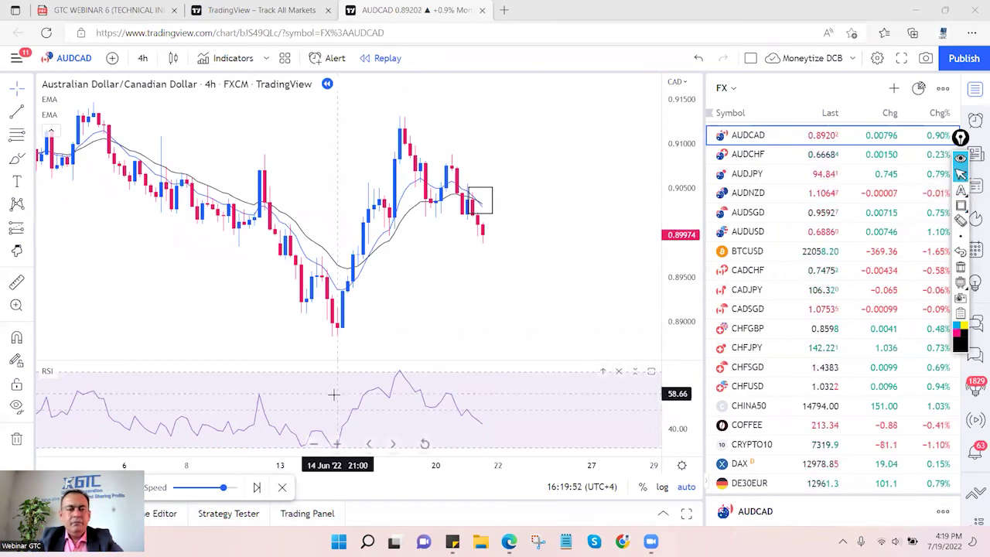
# Replace the small box with a thicker rectangle around the EMA crossover and add an arrow pointing to the crossing.
pyautogui.click(336, 444)
pyautogui.click(337, 443)
pyautogui.click(335, 443)
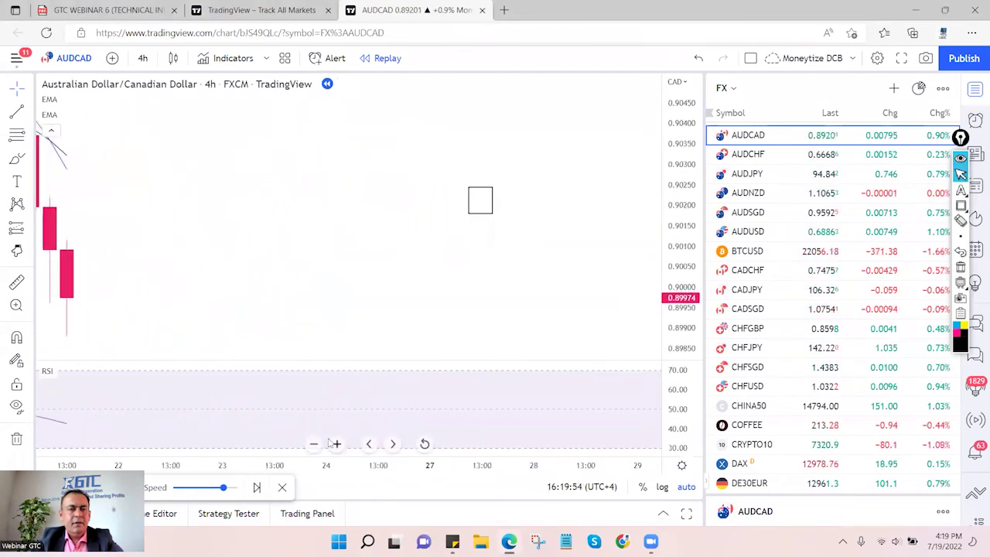
pyautogui.moveTo(128, 181); pyautogui.dragTo(349, 328)
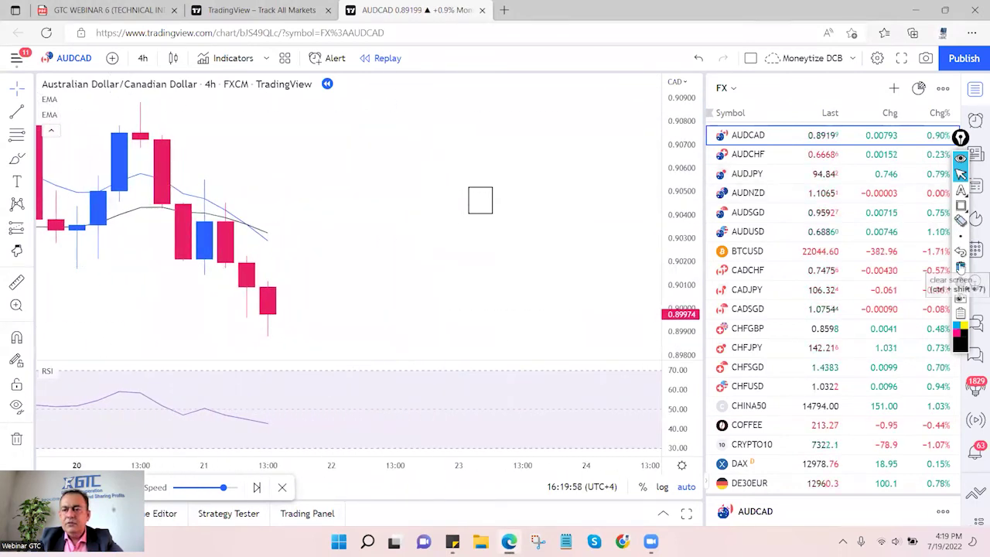
pyautogui.moveTo(960, 236)
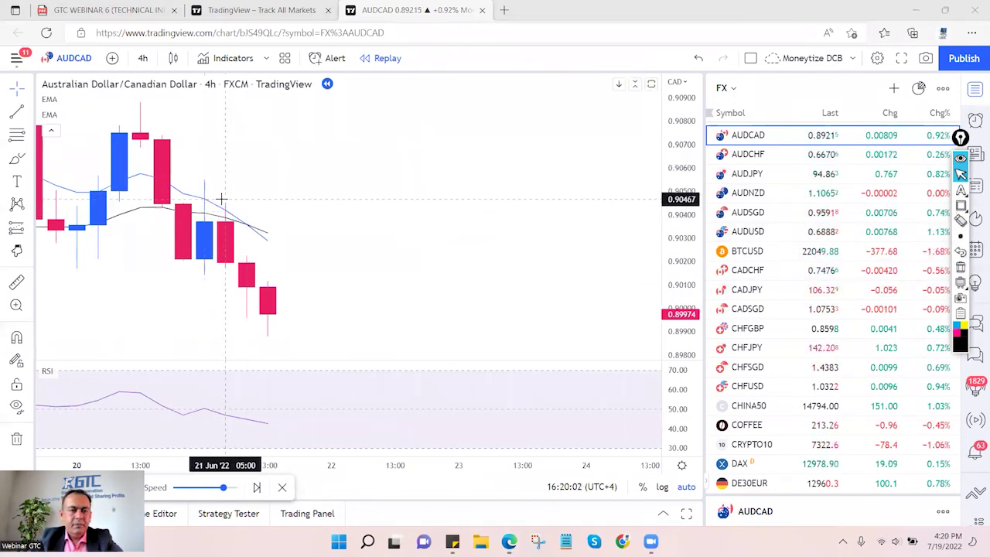
pyautogui.moveTo(222, 199)
pyautogui.mouseDown()
pyautogui.moveTo(243, 200)
pyautogui.moveTo(310, 252)
pyautogui.mouseUp()
pyautogui.moveTo(962, 218)
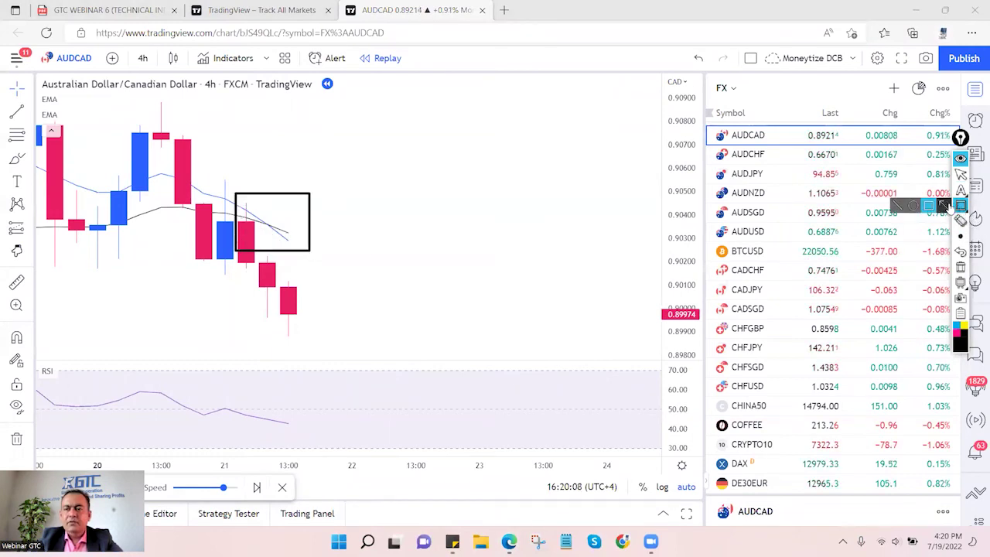
pyautogui.moveTo(374, 145)
pyautogui.mouseDown()
pyautogui.moveTo(288, 214)
pyautogui.moveTo(280, 201)
pyautogui.moveTo(273, 224)
pyautogui.mouseUp()
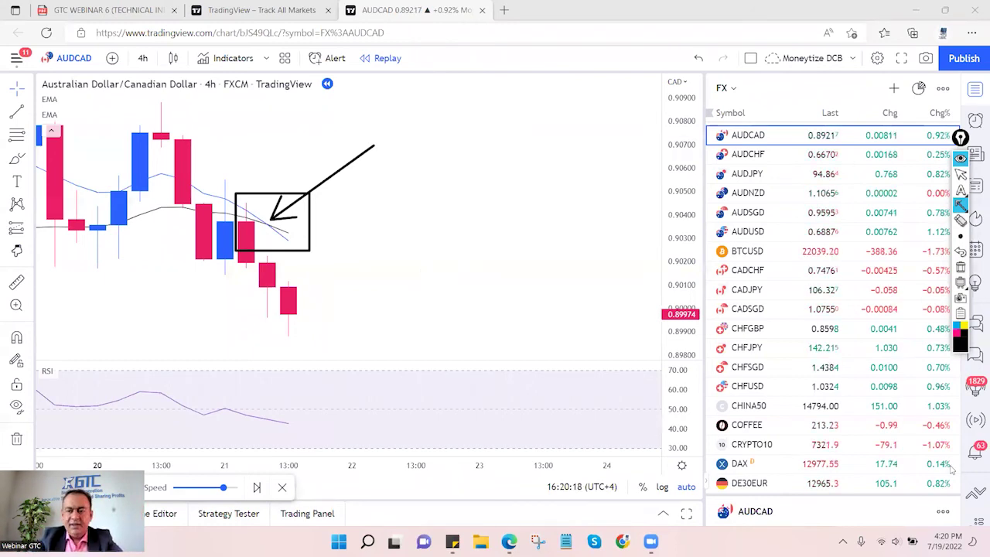
# Clear the screen annotations and draw a straight horizontal annotation line along the 50 level of the RSI pane.
pyautogui.click(959, 267)
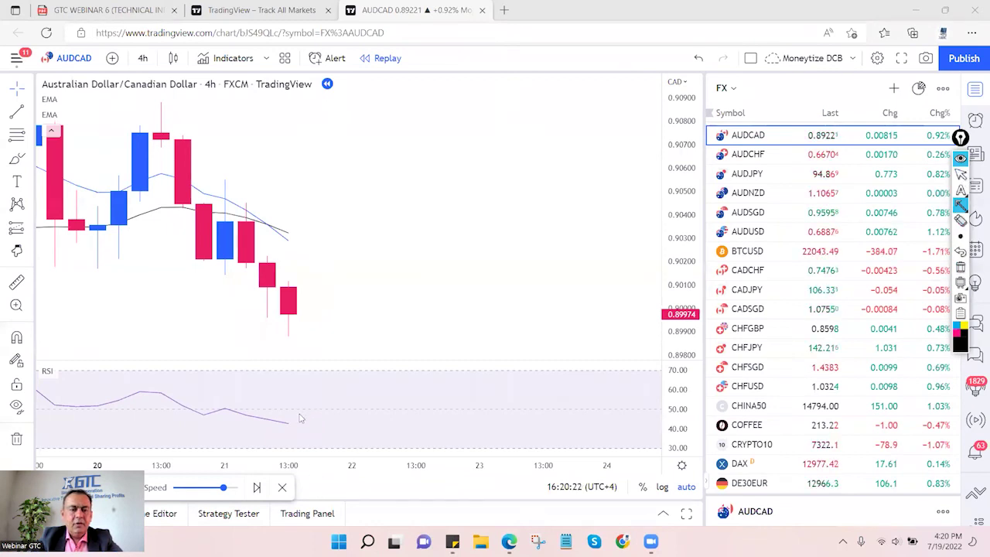
pyautogui.click(960, 174)
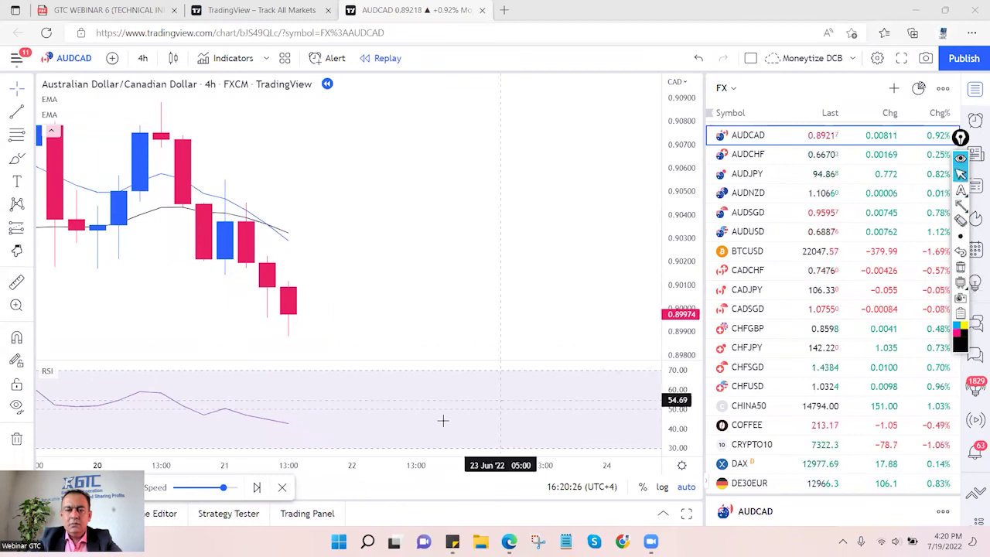
pyautogui.scroll(-5, 313, 445)
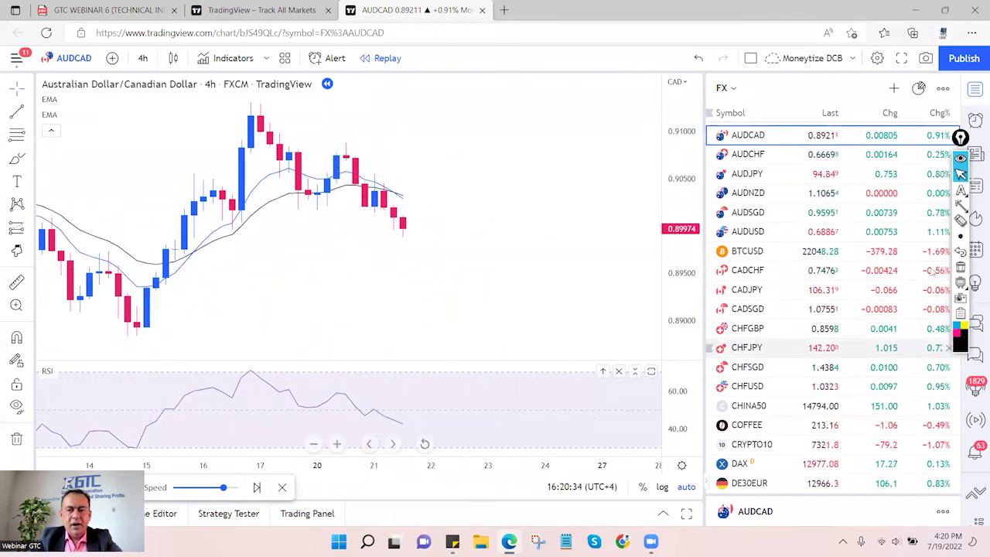
pyautogui.moveTo(961, 207)
pyautogui.click(928, 205)
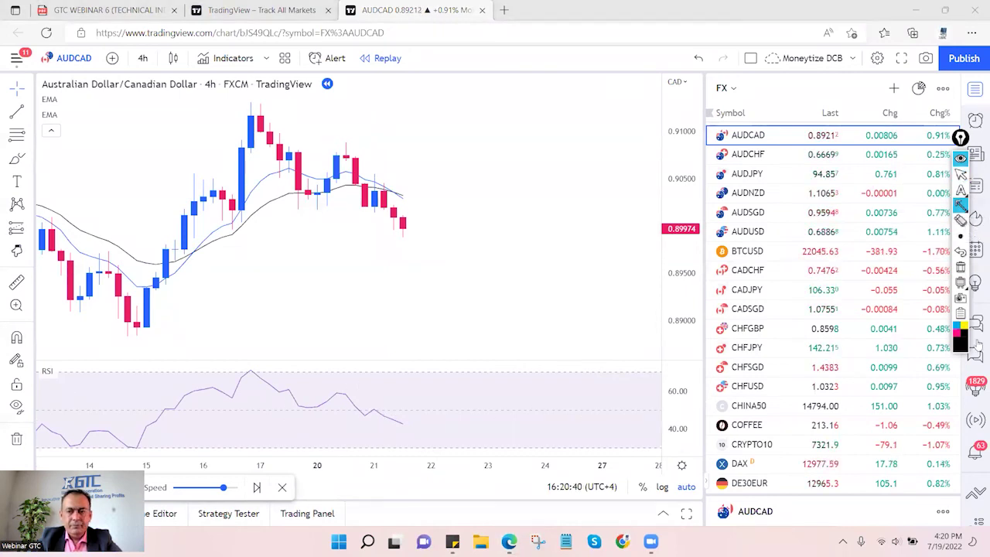
pyautogui.moveTo(961, 206)
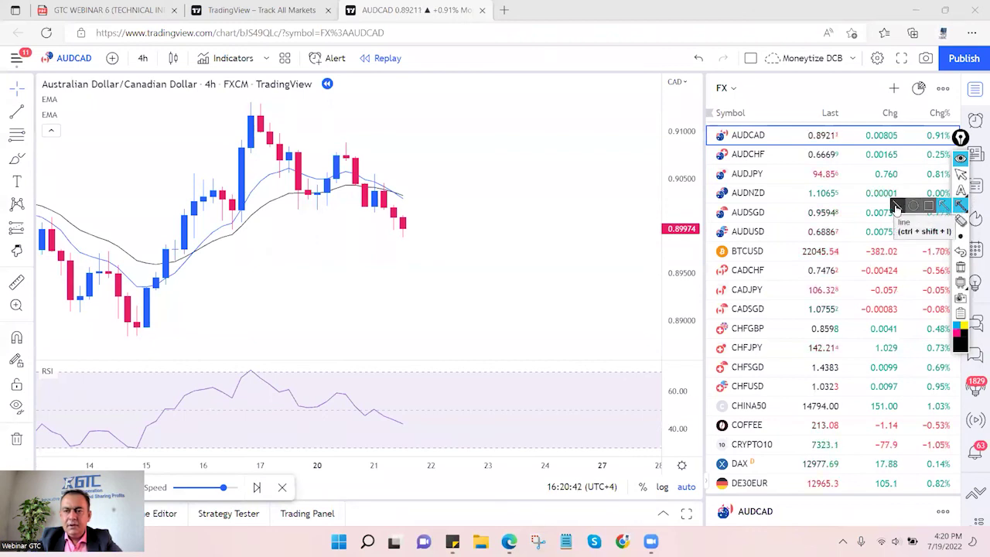
pyautogui.click(897, 208)
pyautogui.moveTo(44, 413)
pyautogui.mouseDown()
pyautogui.moveTo(316, 453)
pyautogui.moveTo(661, 415)
pyautogui.mouseUp()
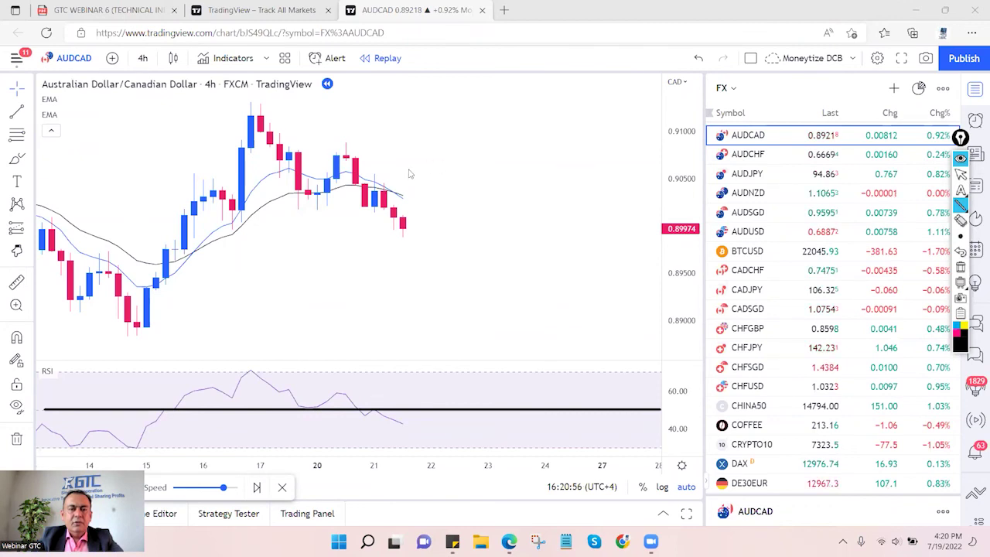
# Draw a narrow rectangle annotation around the second-to-last candle, just below the EMA crossover.
pyautogui.click(959, 205)
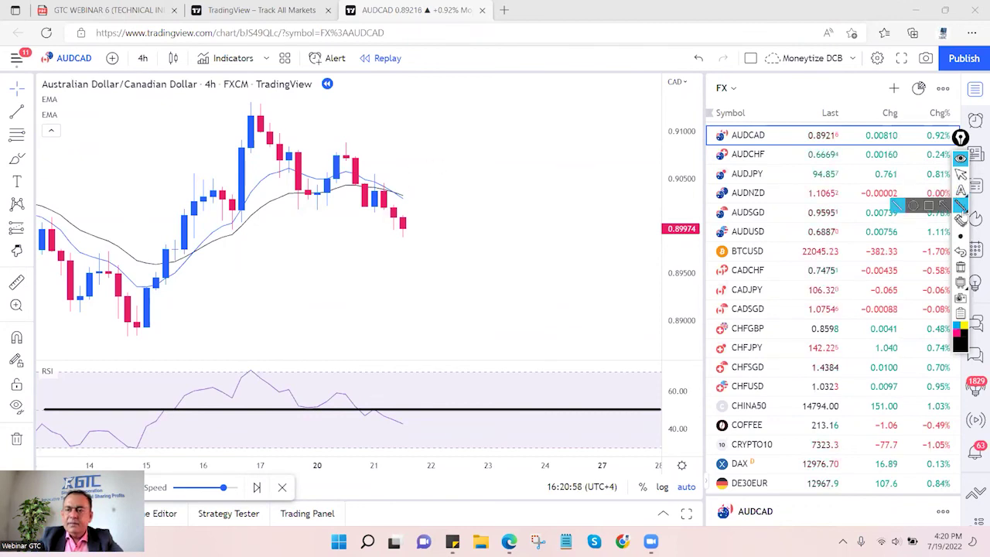
pyautogui.click(941, 210)
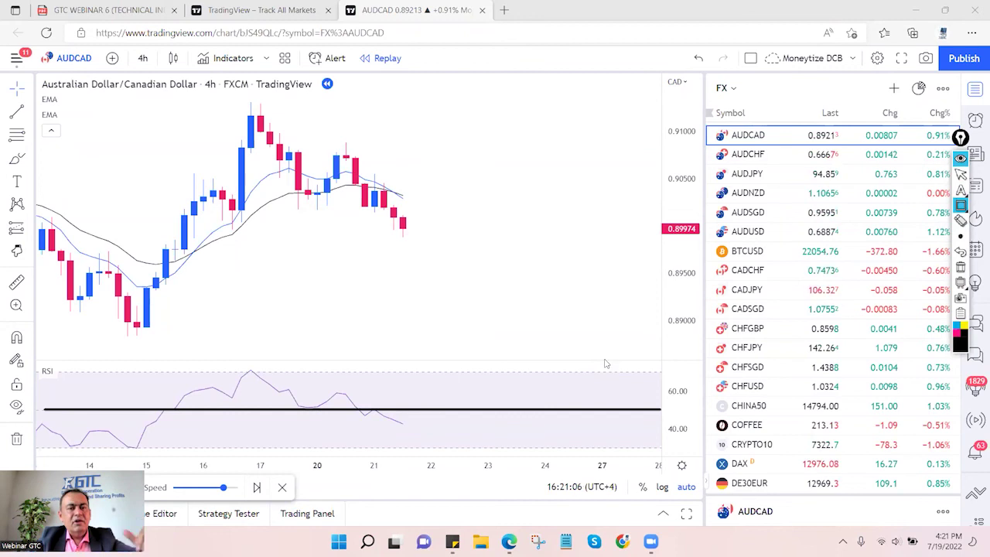
pyautogui.moveTo(385, 198); pyautogui.dragTo(402, 232)
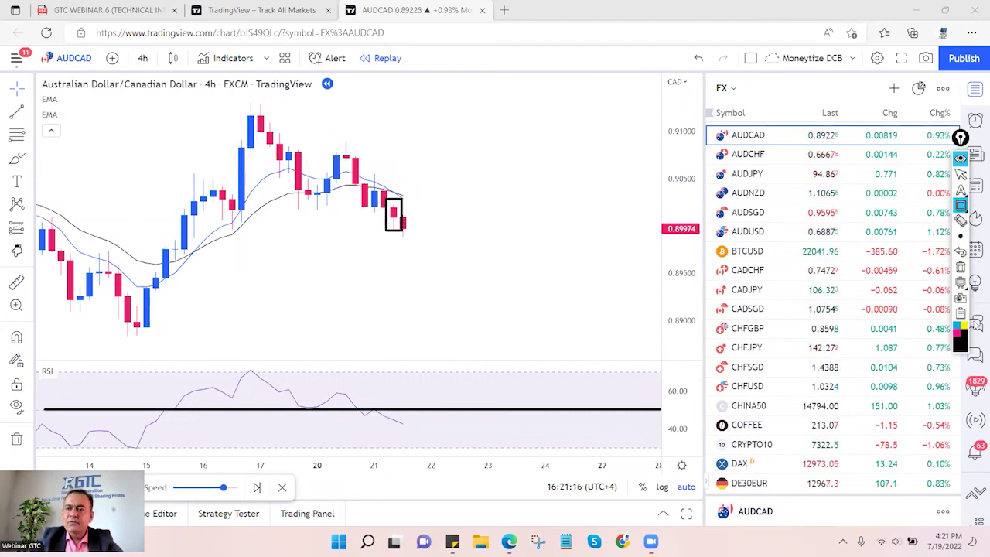
pyautogui.press('Escape')
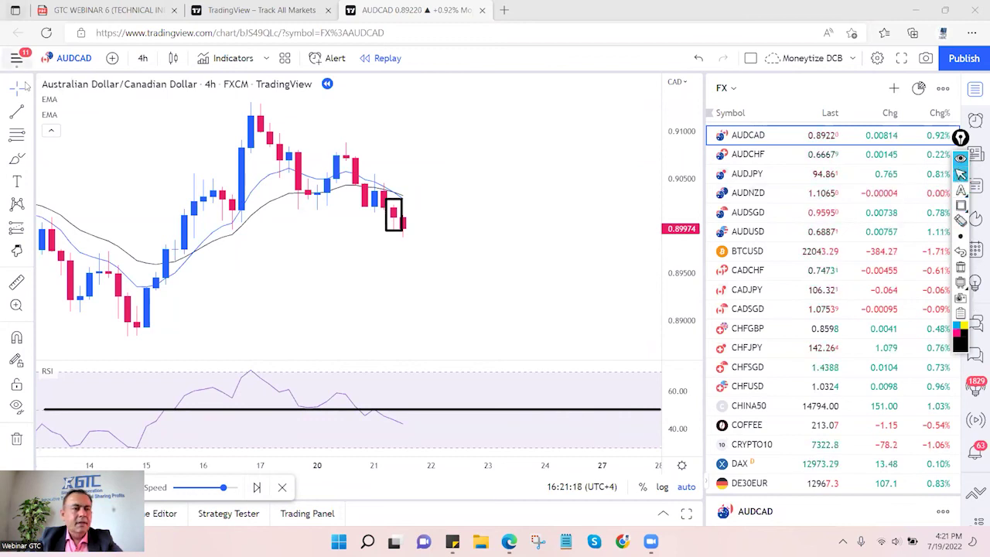
# Place a horizontal line at 0.90088 on the close of the boxed candle and color it blue.
pyautogui.click(29, 113)
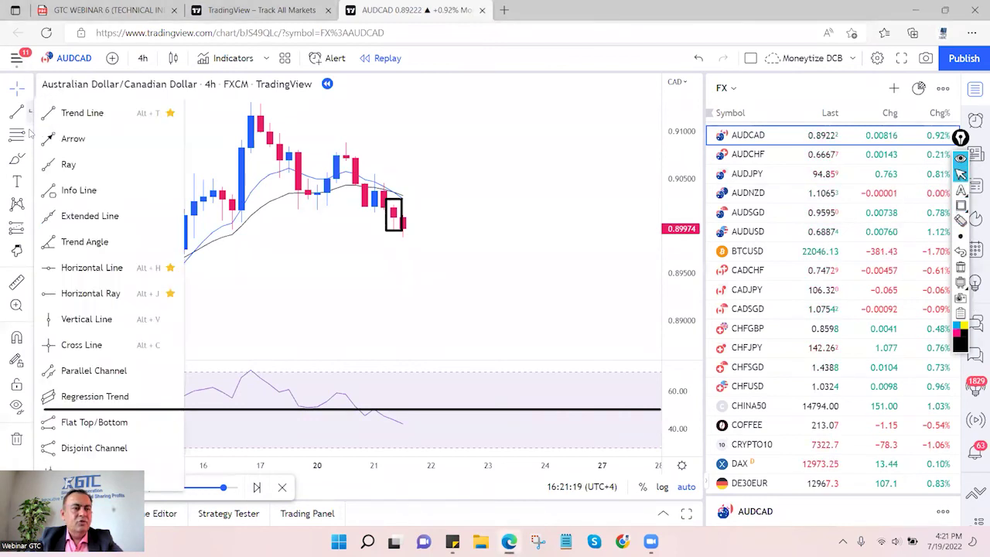
pyautogui.click(50, 269)
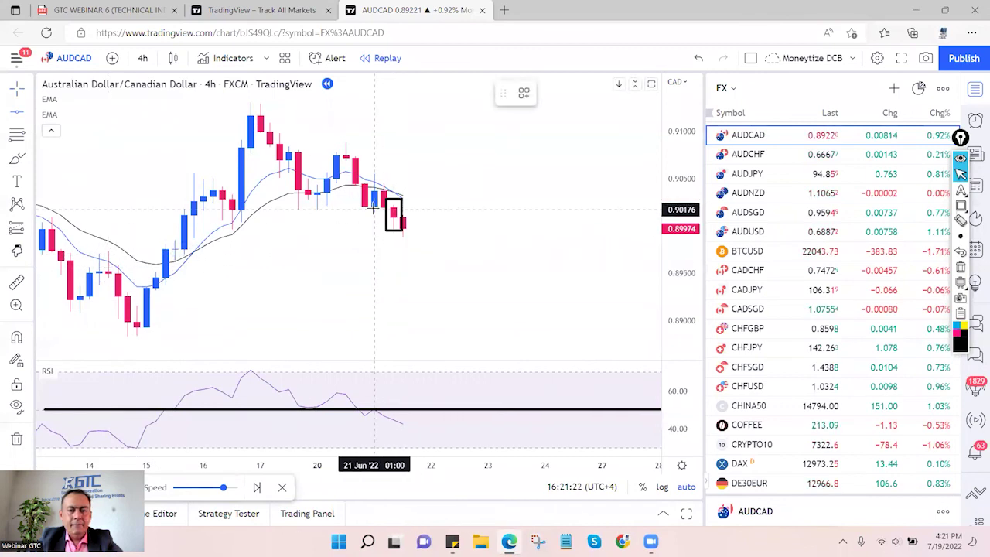
pyautogui.click(349, 217)
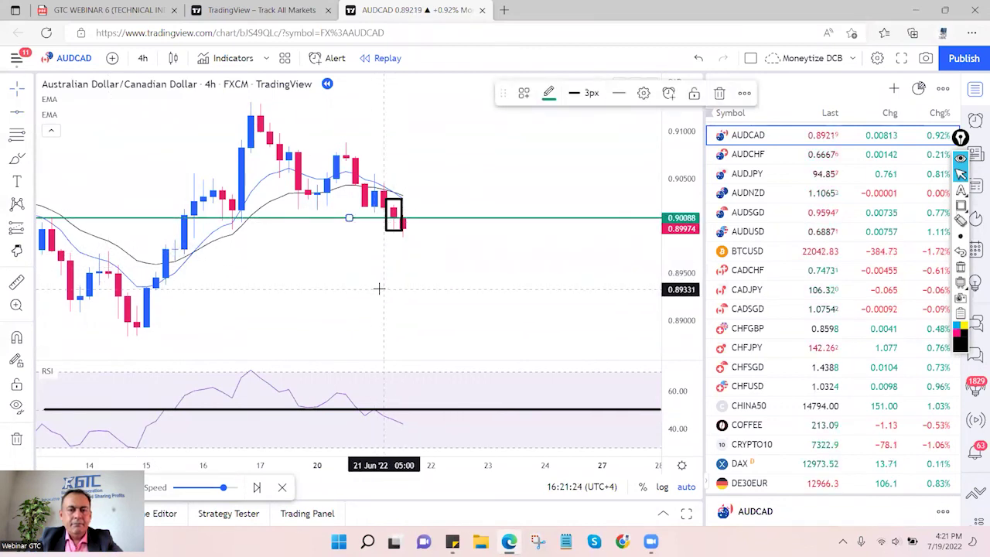
pyautogui.click(548, 94)
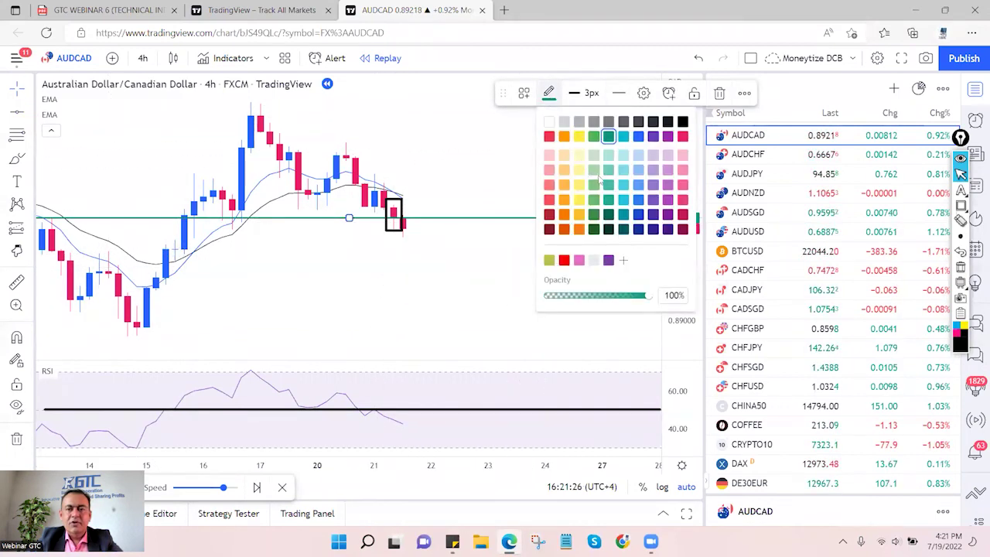
pyautogui.click(639, 136)
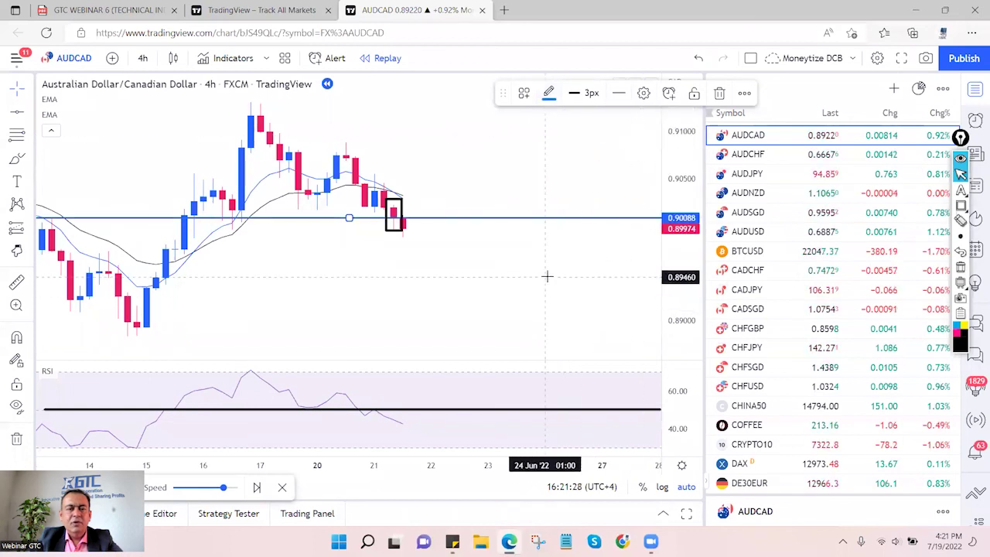
pyautogui.click(546, 276)
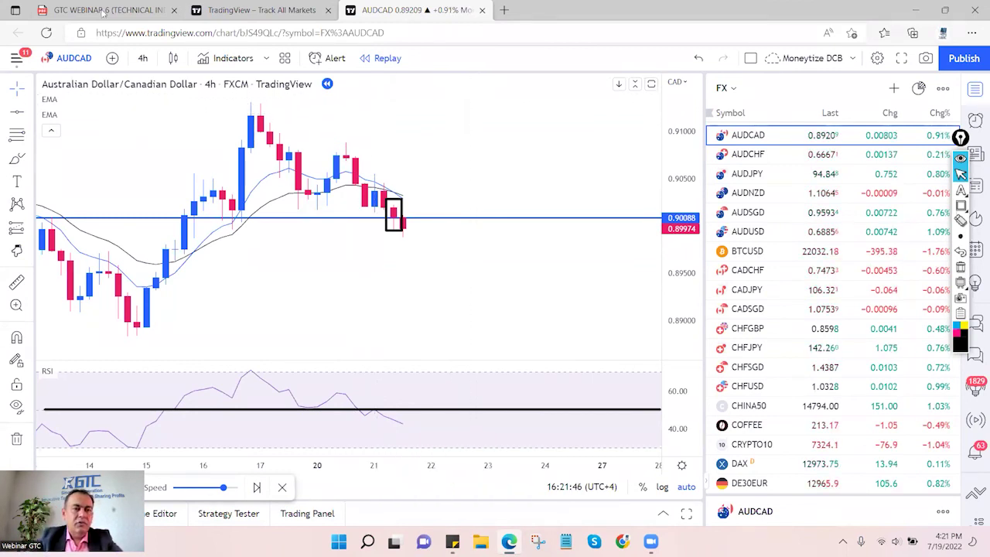
# Switch the chart type to Line and draw rectangle annotations around the two most recent swing highs.
pyautogui.click(174, 59)
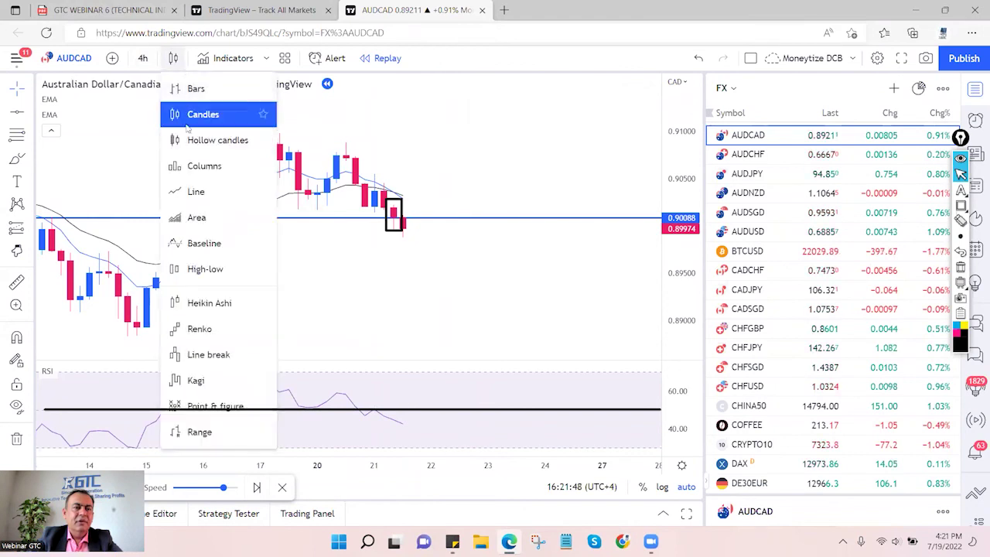
pyautogui.click(192, 190)
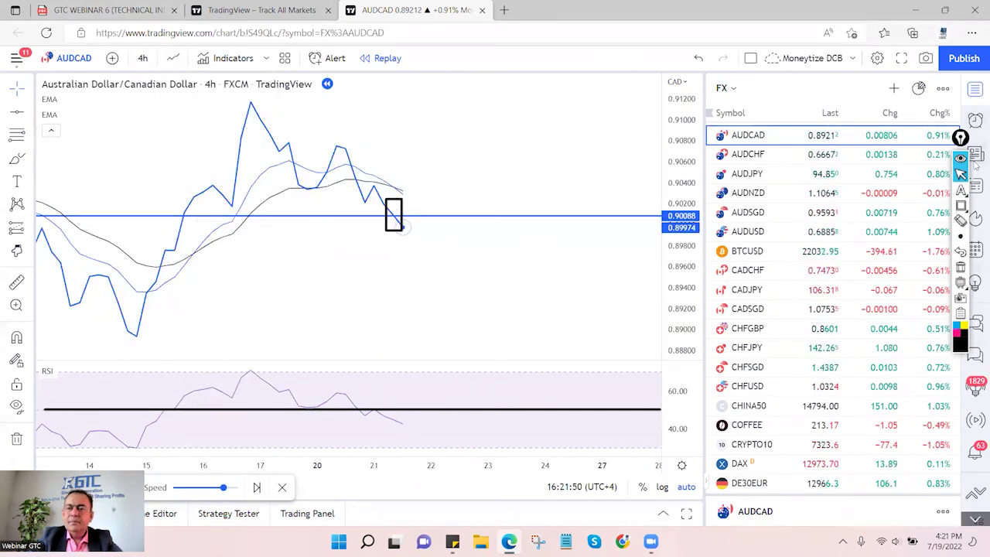
pyautogui.moveTo(328, 144); pyautogui.dragTo(356, 155)
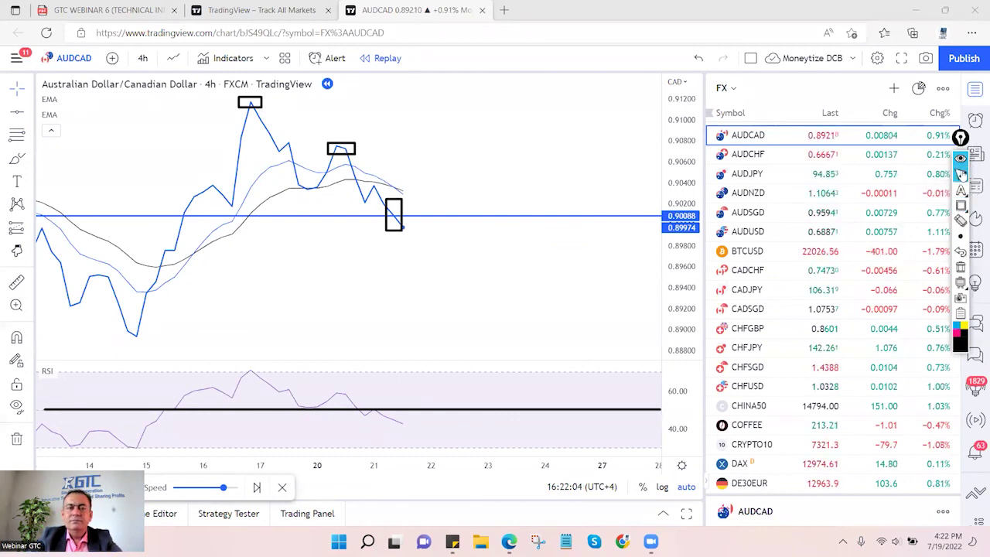
# Place a horizontal line at 0.91178 on the highest swing high and color it red.
pyautogui.click(17, 113)
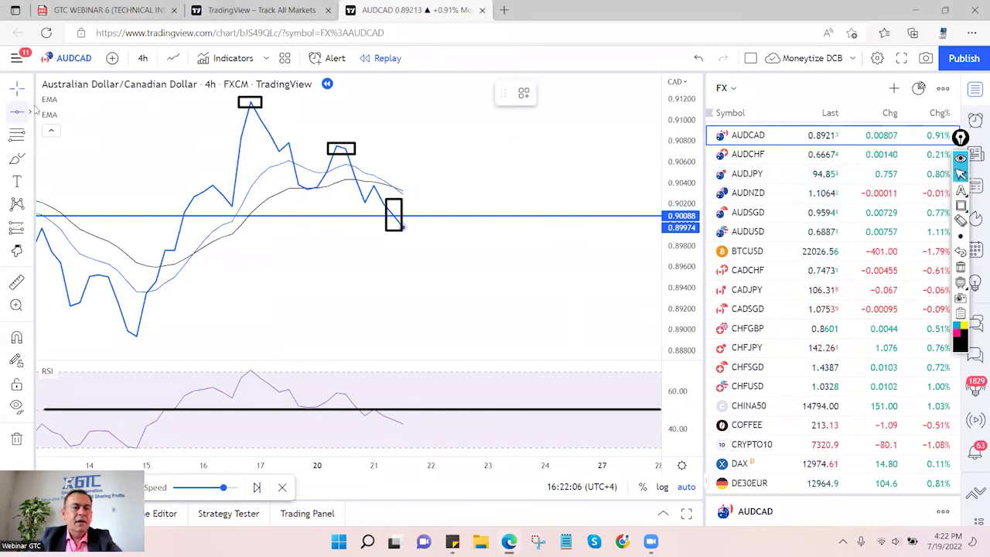
pyautogui.click(262, 103)
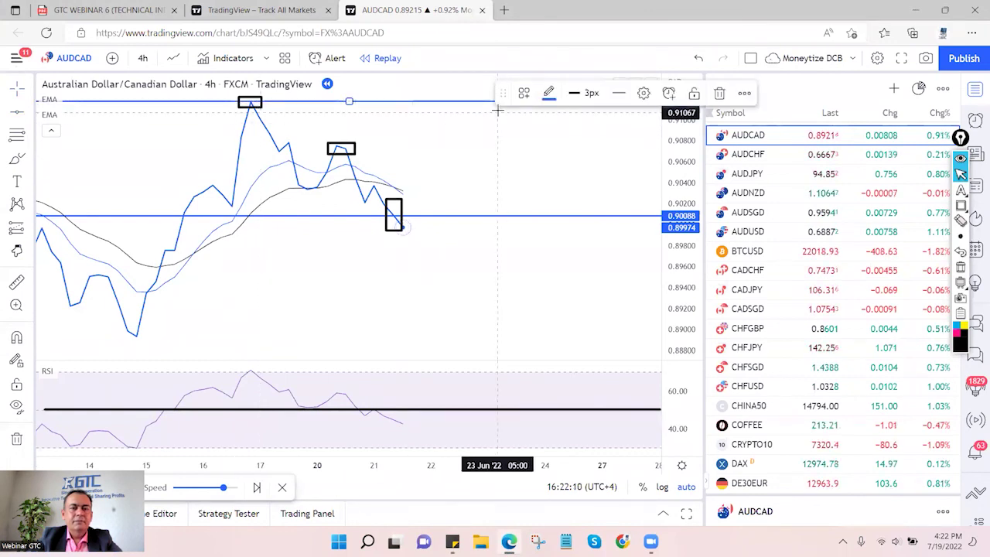
pyautogui.click(548, 93)
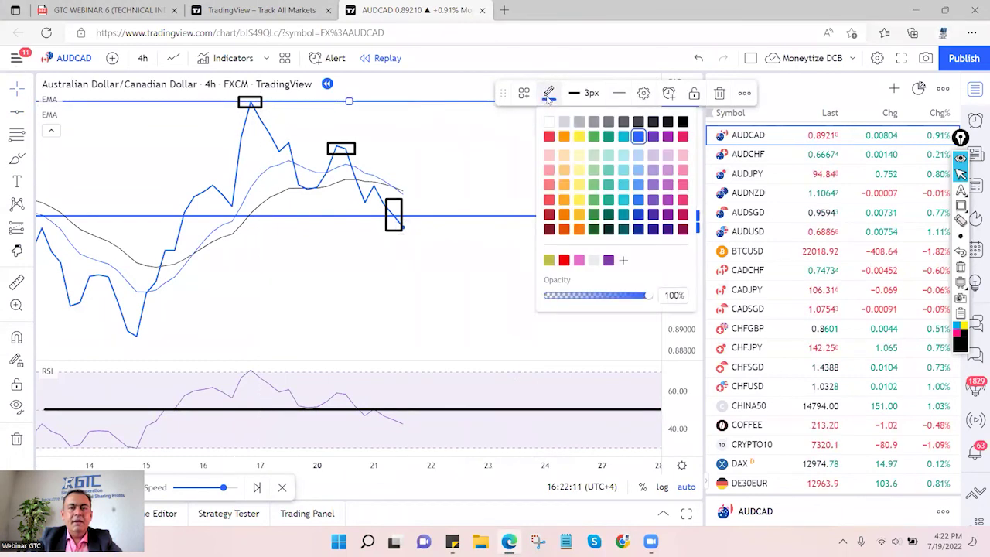
pyautogui.click(549, 137)
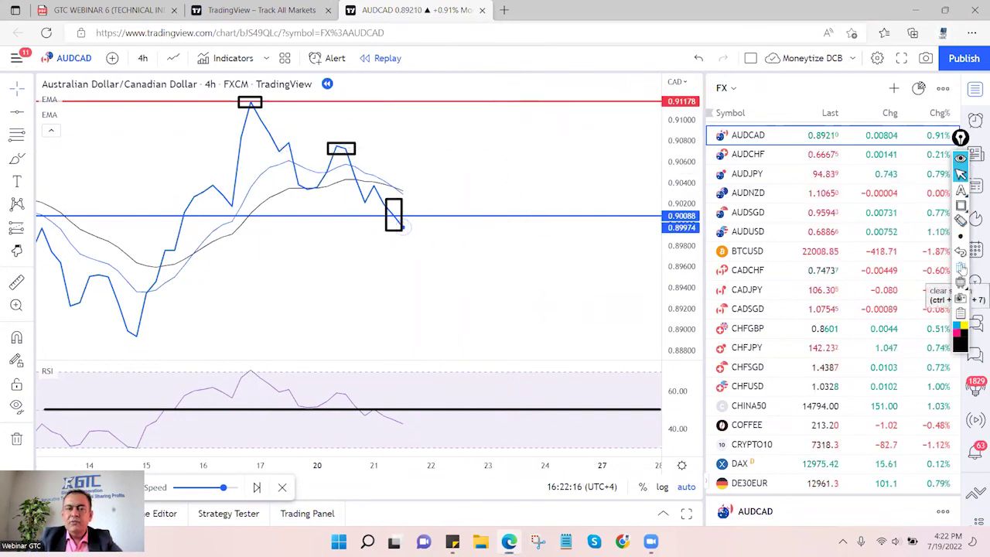
# Clear all screen annotations and set the chart type back to Candles.
pyautogui.click(960, 297)
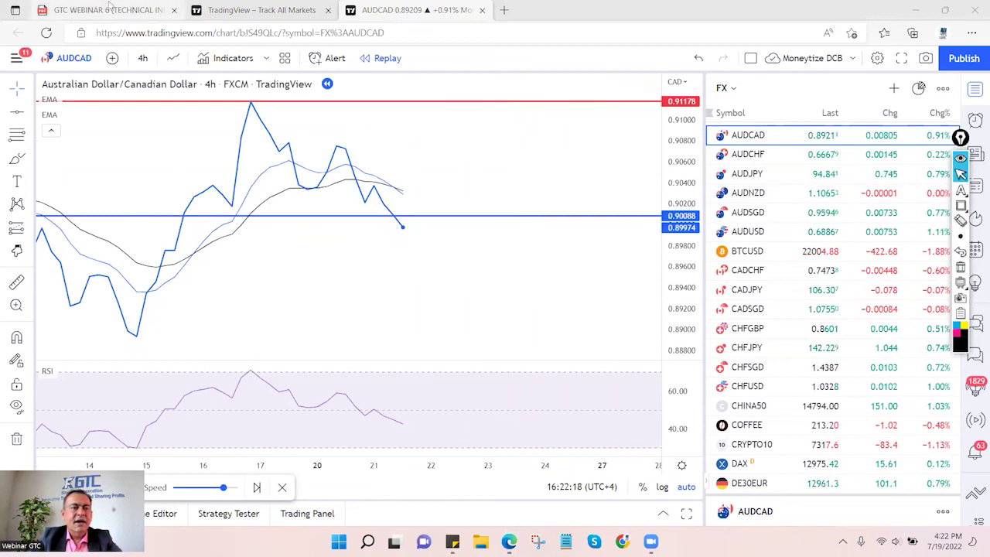
pyautogui.click(173, 58)
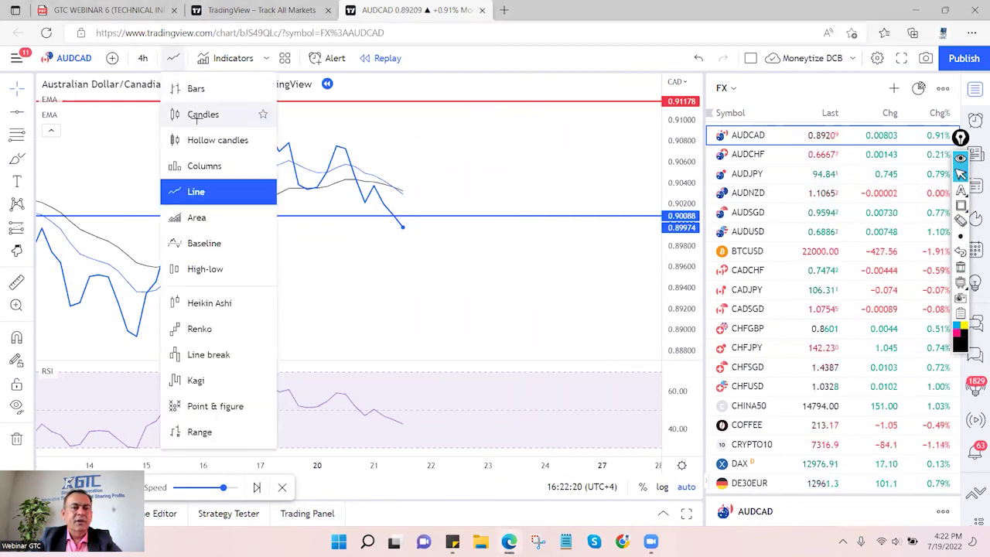
pyautogui.click(203, 114)
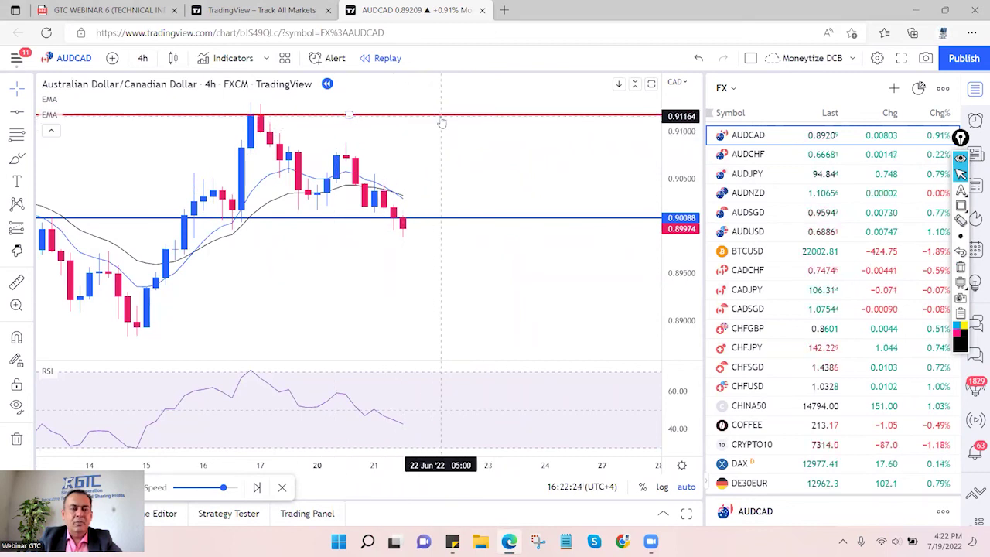
# Place a short position with its entry on the blue 0.90088 line and its stop on the red 0.91178 line.
pyautogui.moveTo(350, 115); pyautogui.dragTo(349, 115)
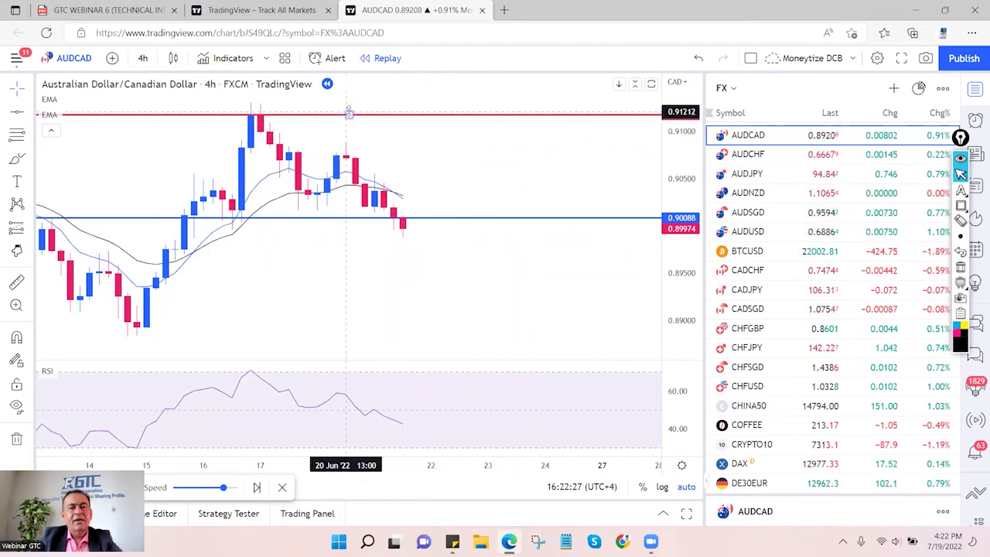
pyautogui.click(29, 230)
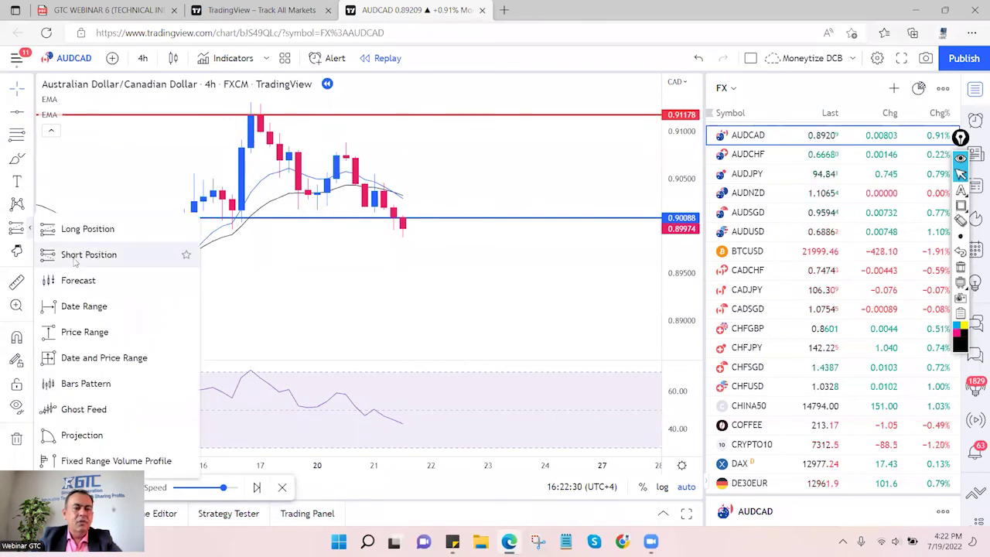
pyautogui.click(73, 253)
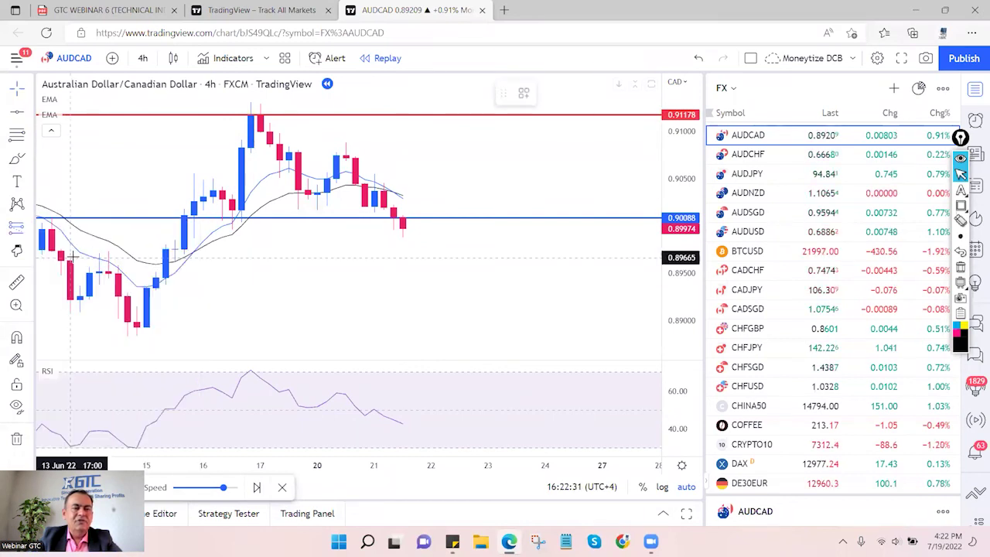
pyautogui.click(402, 228)
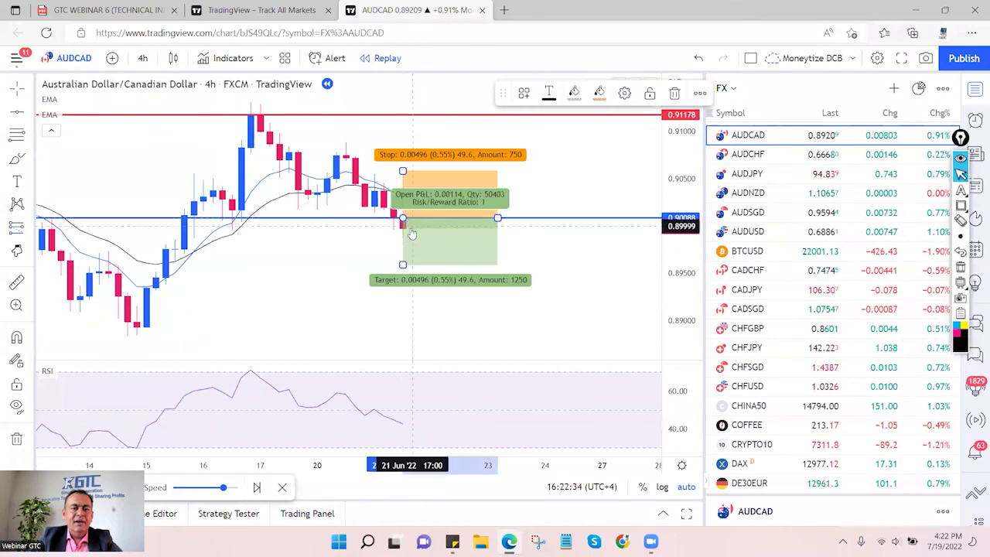
pyautogui.moveTo(401, 162); pyautogui.dragTo(390, 114)
pyautogui.click(544, 150)
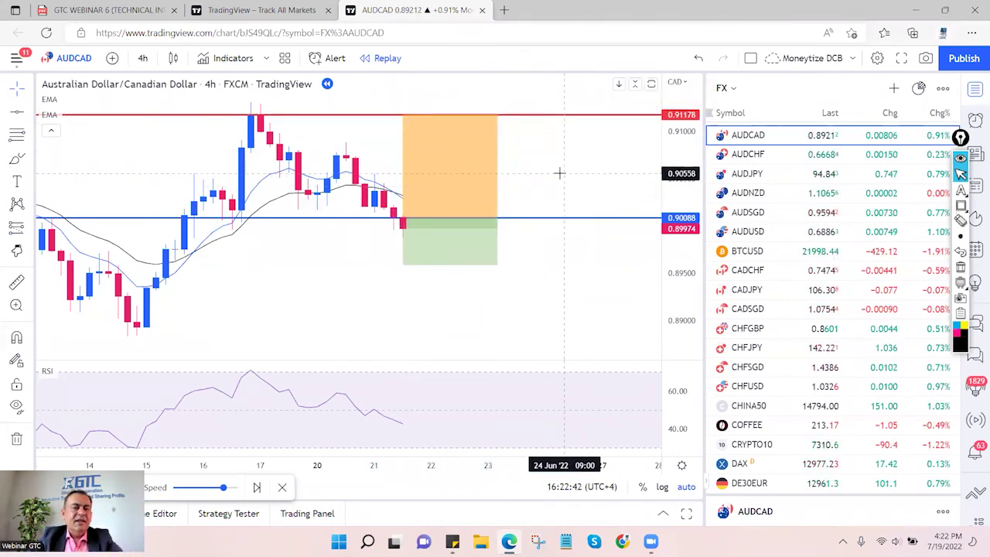
# Lower the short position's target until its risk/reward ratio is 1.5 and extend the position to about twice its width.
pyautogui.scroll(-1, 558, 170)
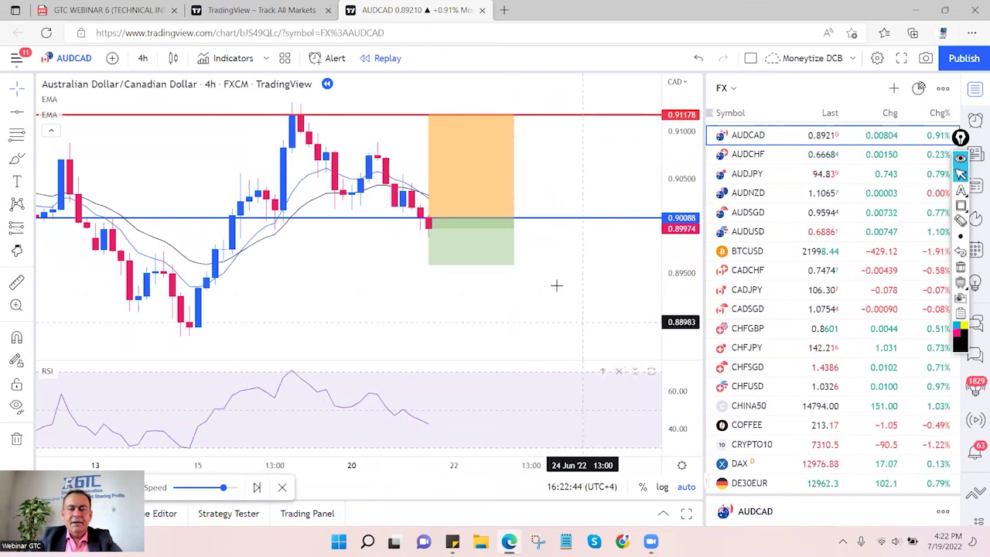
pyautogui.scroll(-3, 534, 266)
pyautogui.moveTo(498, 268); pyautogui.dragTo(505, 333)
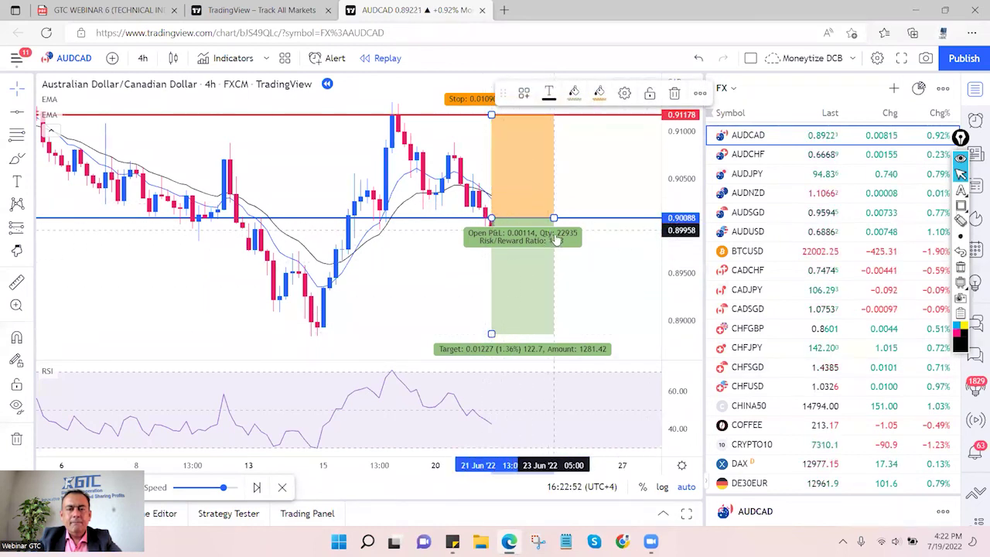
pyautogui.moveTo(491, 333); pyautogui.dragTo(491, 358)
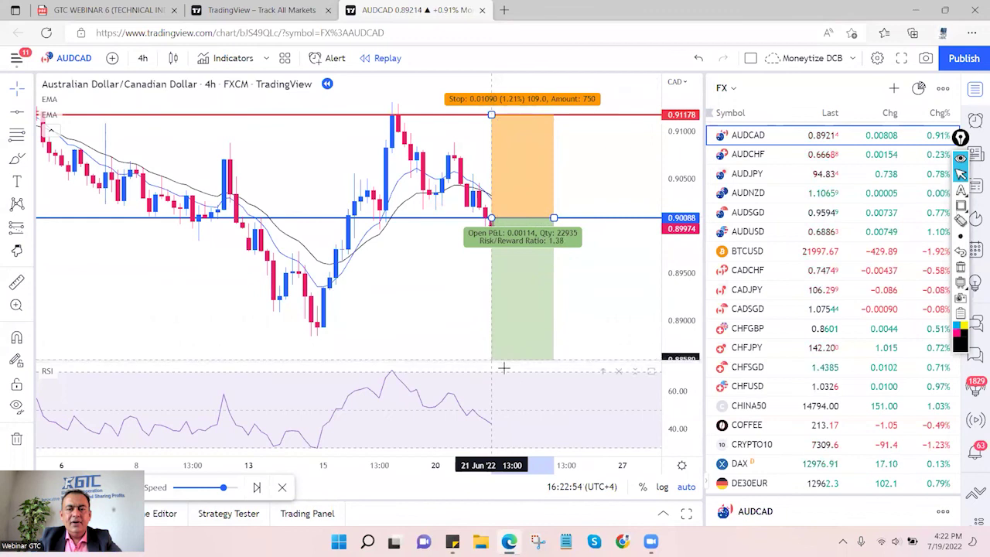
pyautogui.click(681, 465)
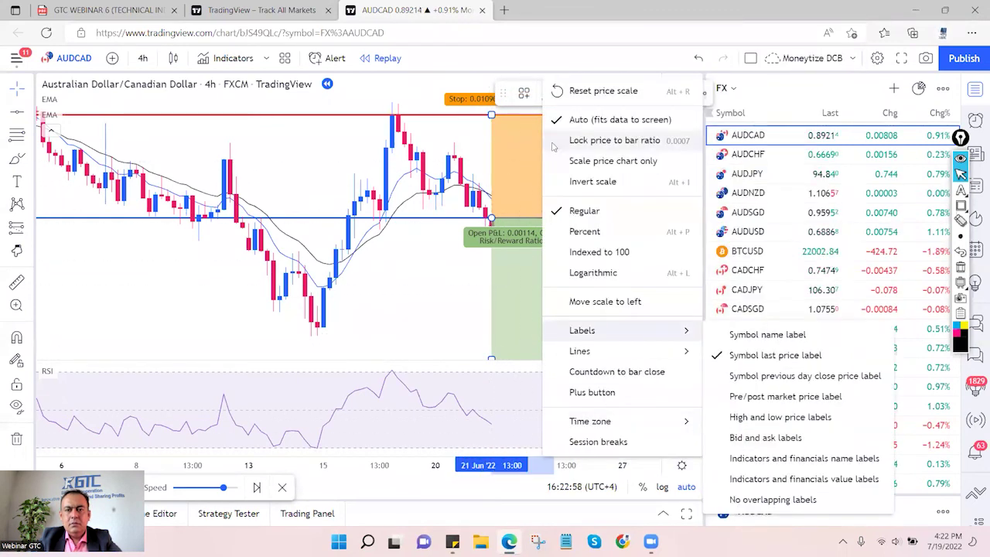
pyautogui.click(491, 268)
pyautogui.moveTo(491, 268); pyautogui.dragTo(438, 175)
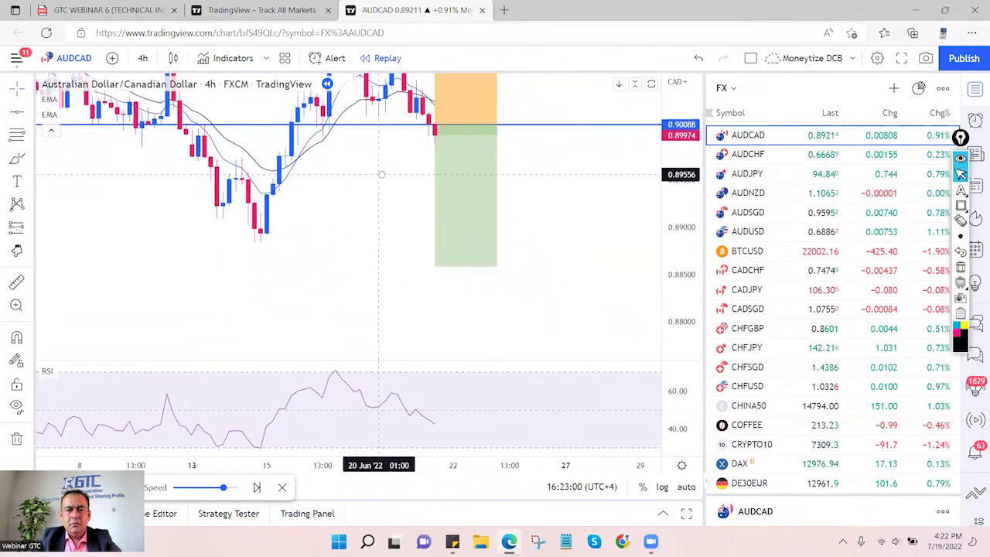
pyautogui.moveTo(439, 268)
pyautogui.mouseDown()
pyautogui.moveTo(446, 314)
pyautogui.moveTo(444, 279)
pyautogui.mouseUp()
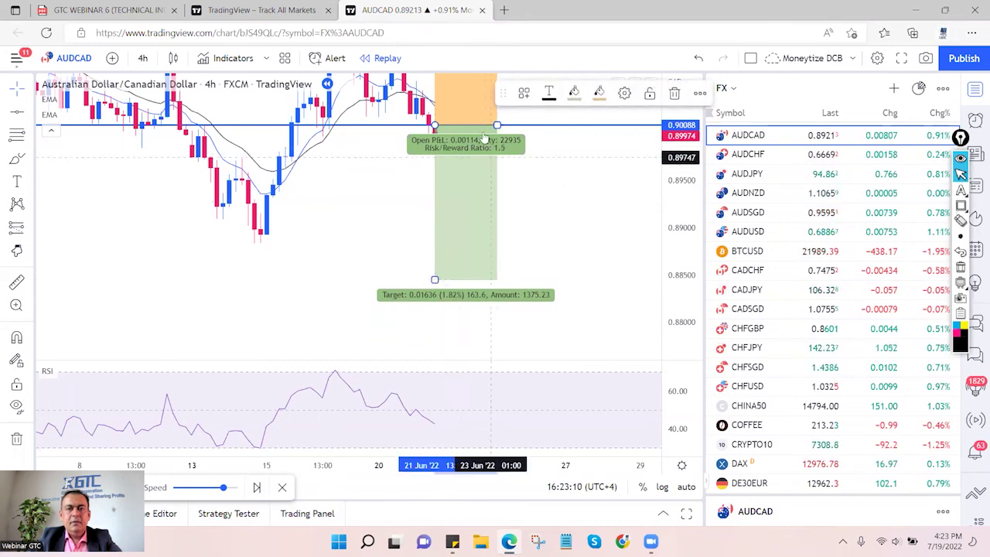
pyautogui.moveTo(496, 125); pyautogui.dragTo(558, 132)
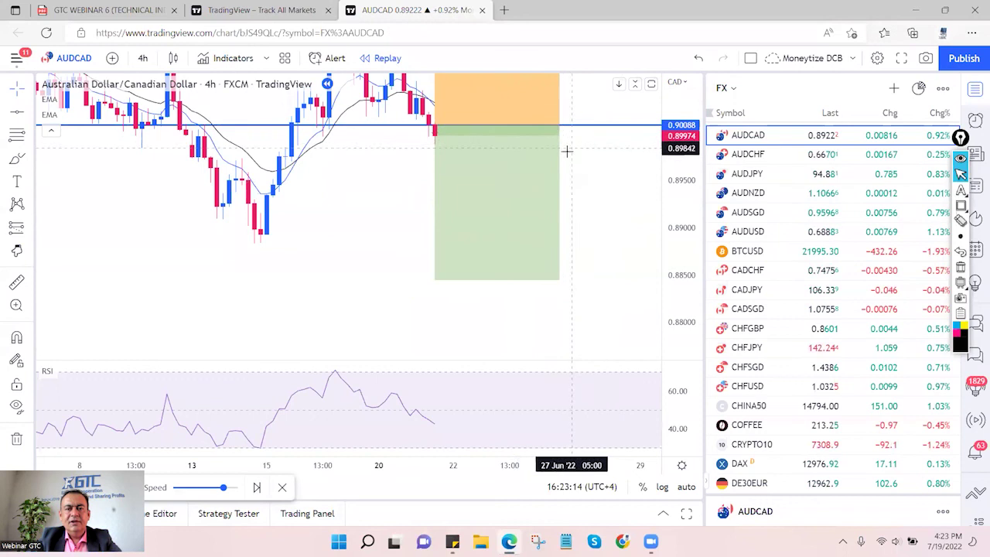
# Draw a rectangle annotation around the short position's risk/reward ratio label.
pyautogui.click(558, 196)
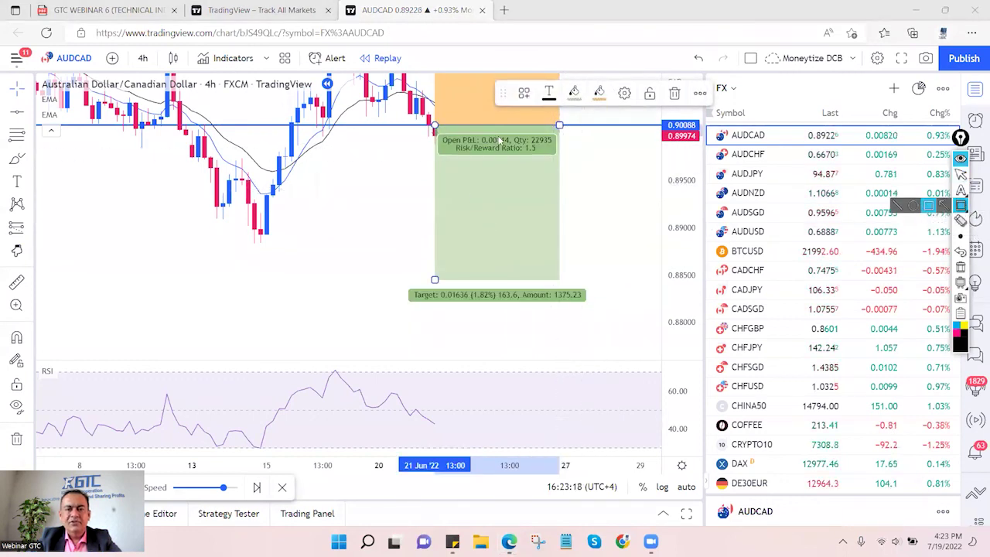
pyautogui.moveTo(452, 142)
pyautogui.mouseDown()
pyautogui.moveTo(532, 151)
pyautogui.moveTo(550, 164)
pyautogui.moveTo(546, 157)
pyautogui.mouseUp()
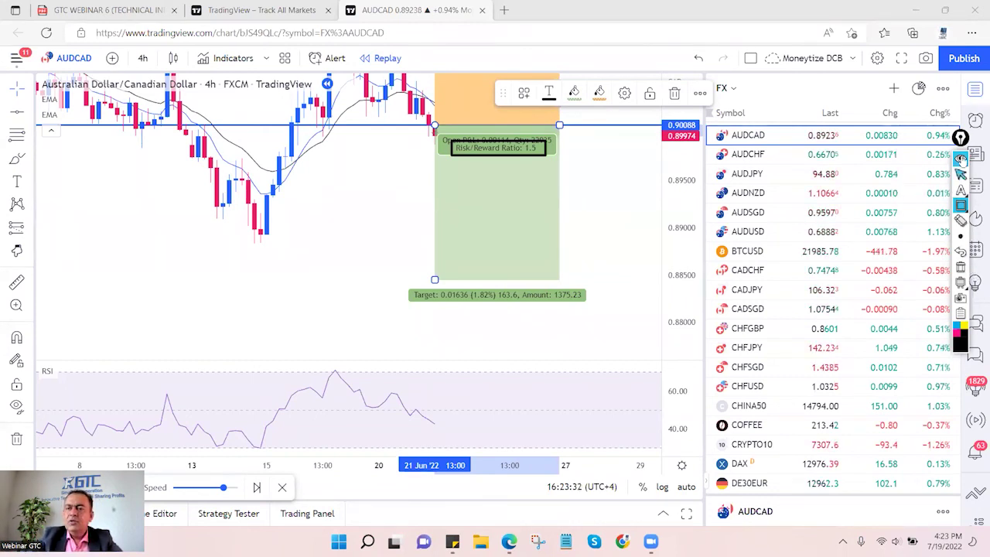
pyautogui.click(959, 174)
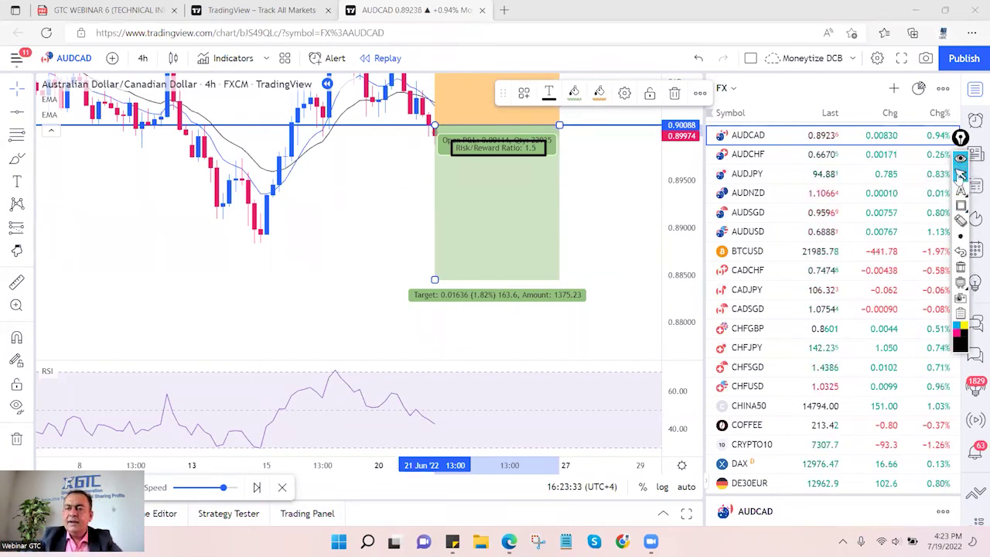
# Place a horizontal line at 0.88459 on the short position's target, color it green, and clear the screen annotation.
pyautogui.click(18, 114)
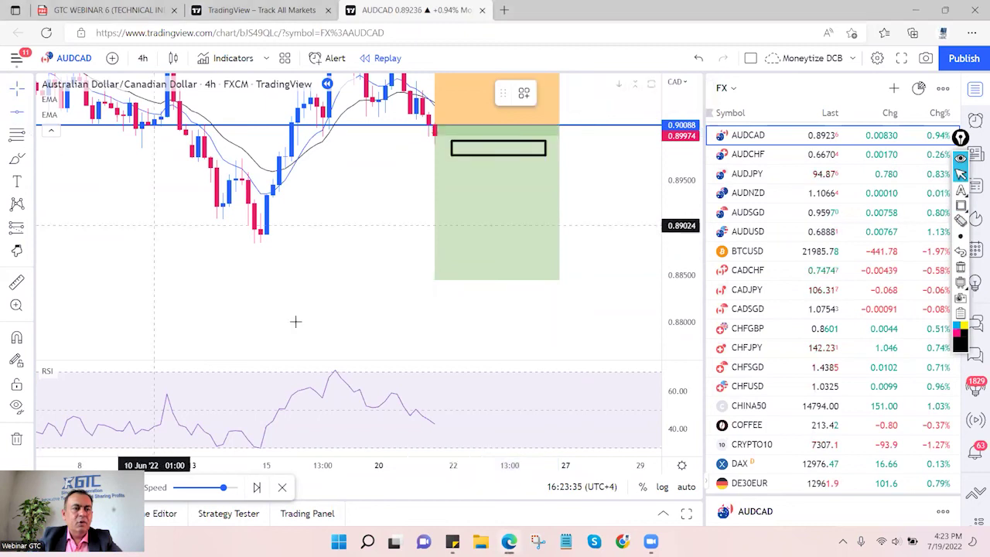
pyautogui.click(413, 278)
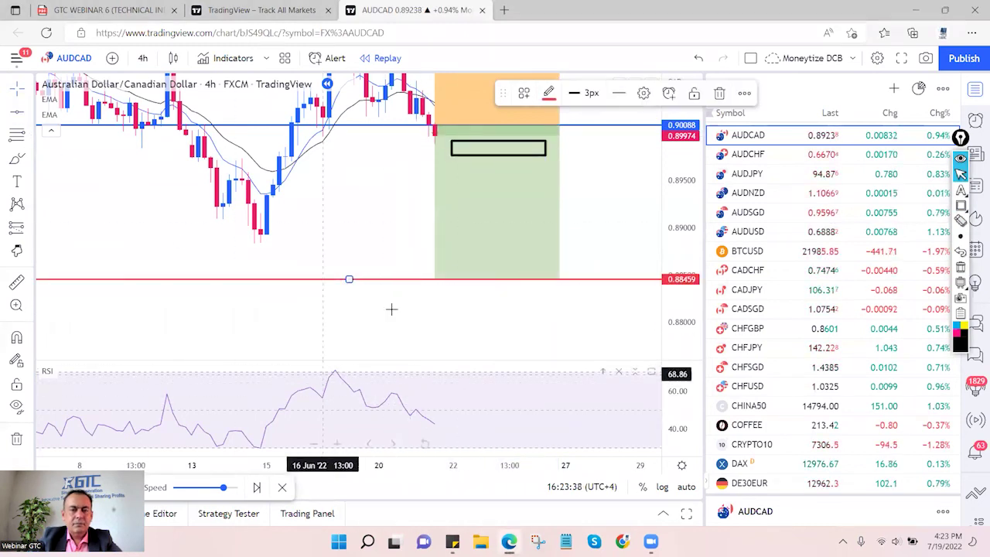
pyautogui.click(549, 94)
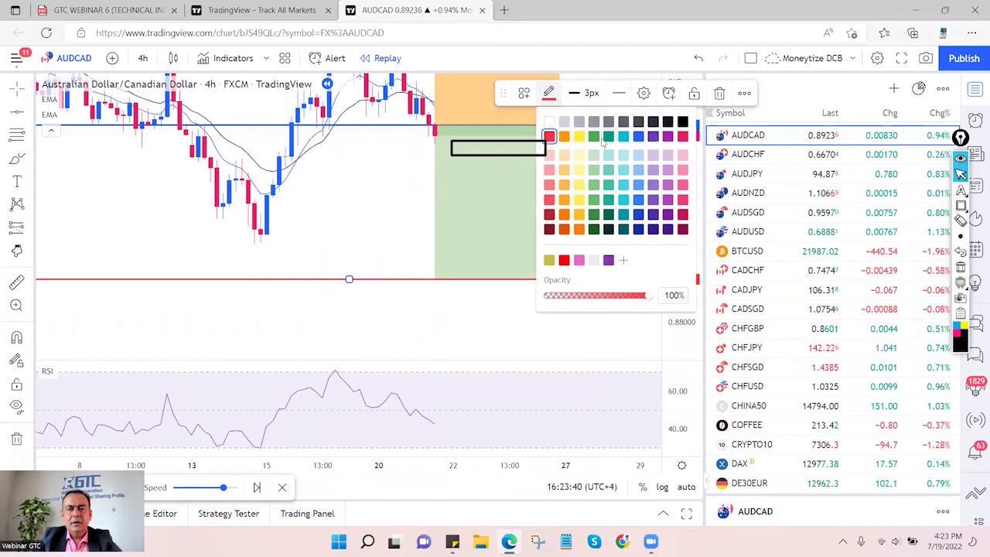
pyautogui.click(608, 138)
pyautogui.click(380, 168)
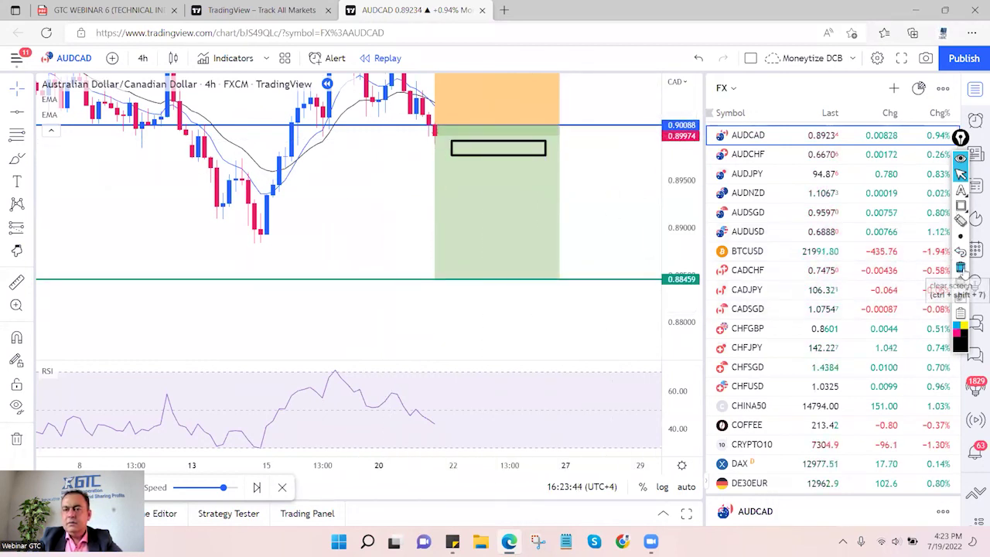
pyautogui.click(961, 175)
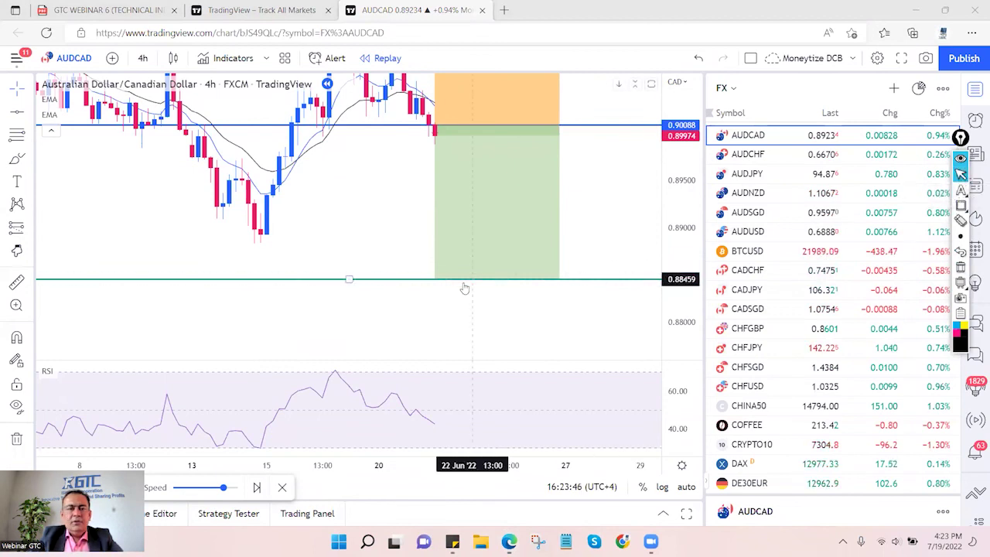
# Fit the price scale to the data automatically and start the bar replay from the short entry.
pyautogui.click(682, 466)
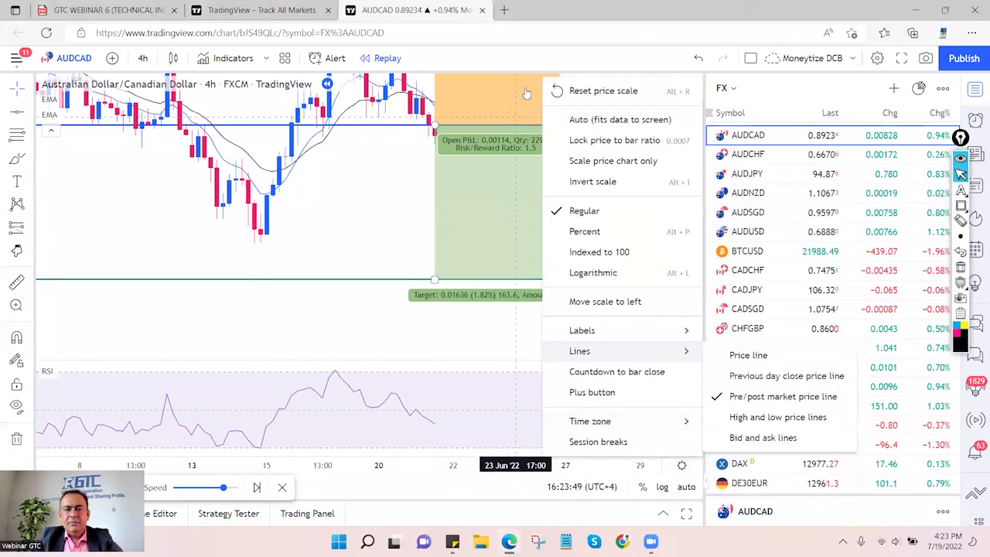
pyautogui.click(566, 122)
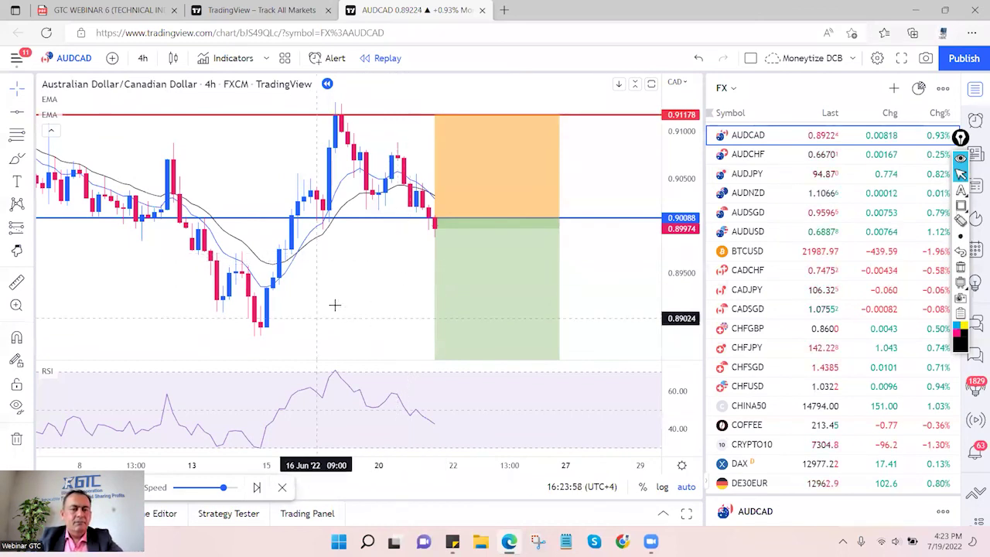
pyautogui.moveTo(208, 492); pyautogui.dragTo(213, 438)
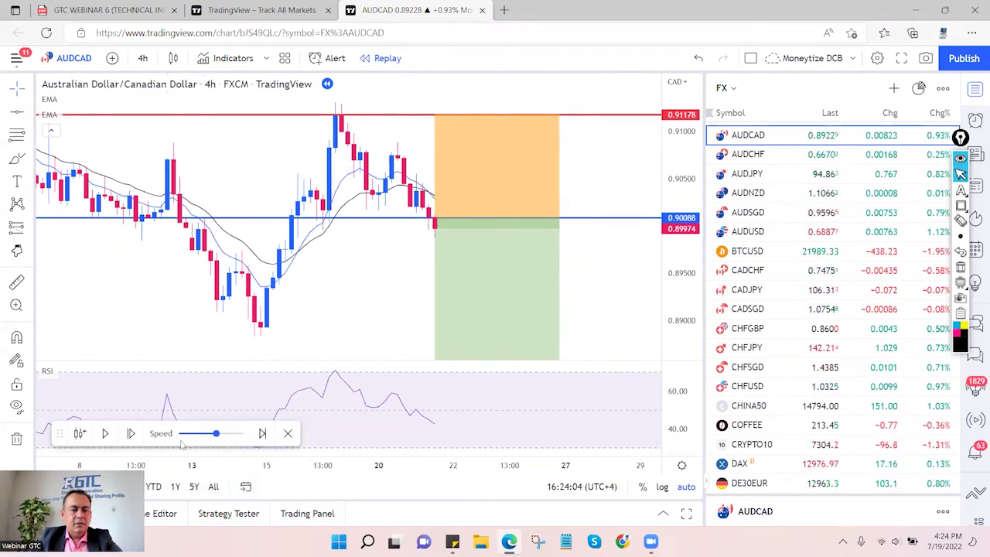
pyautogui.click(105, 434)
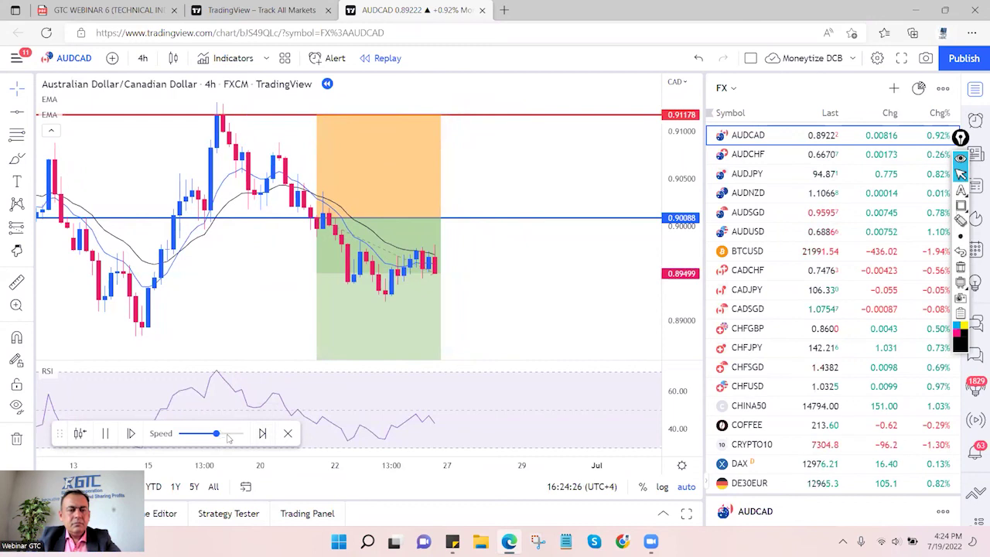
# Raise the replay speed to maximum and run the replay until price falls below the green target line, pausing it there.
pyautogui.click(228, 435)
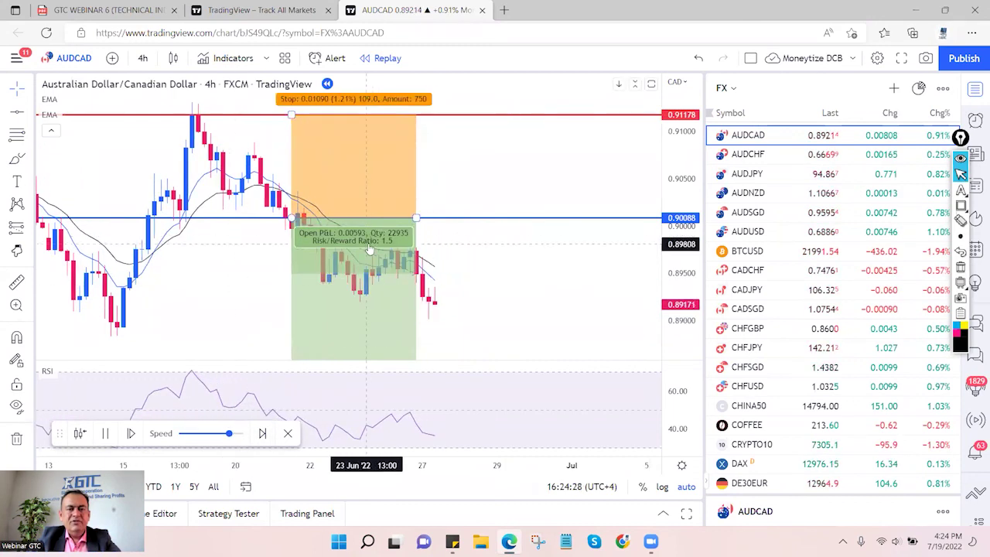
pyautogui.click(242, 438)
pyautogui.click(104, 437)
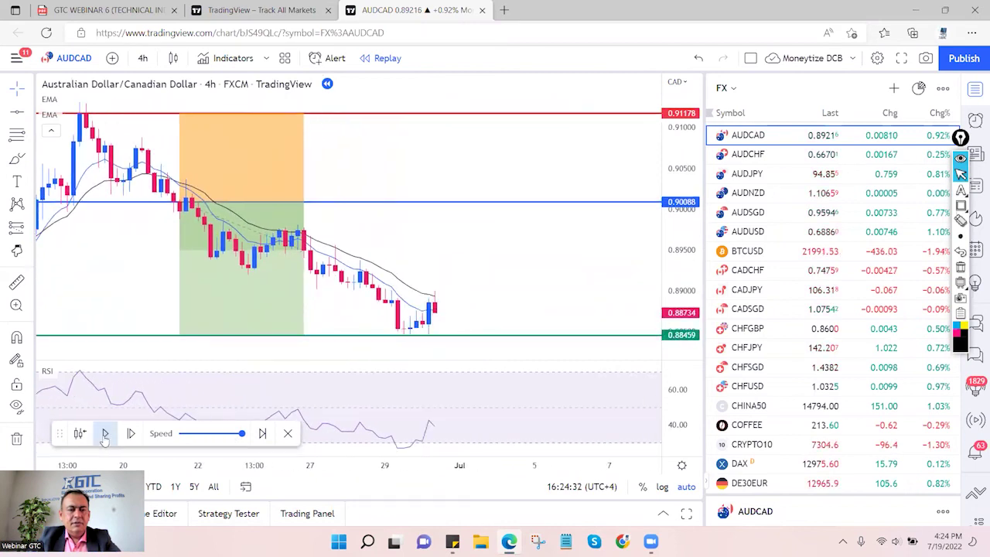
pyautogui.click(106, 435)
pyautogui.click(105, 435)
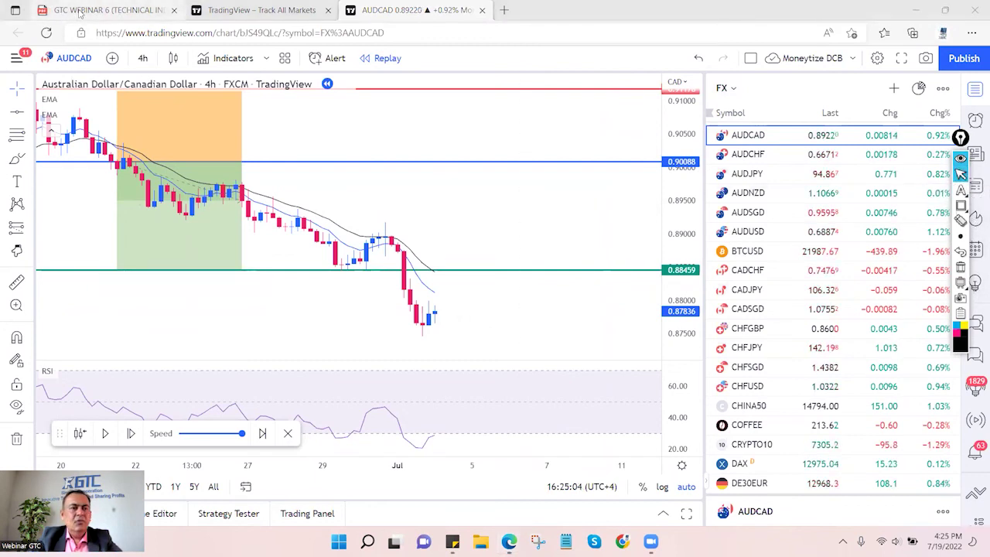
# Switch to the GTC Webinar 6 PDF, show it full screen and advance from the strategy slide to the next one.
pyautogui.click(78, 11)
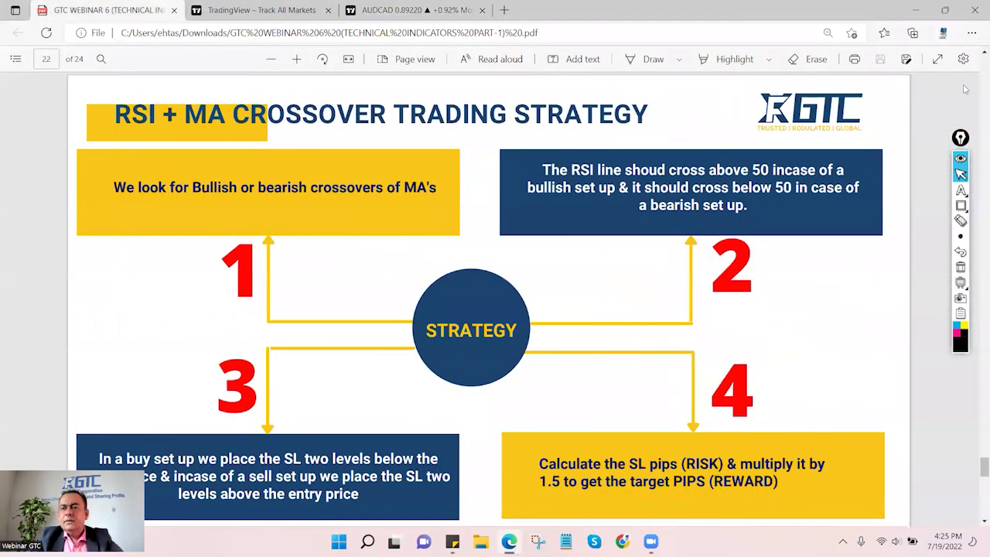
pyautogui.click(937, 59)
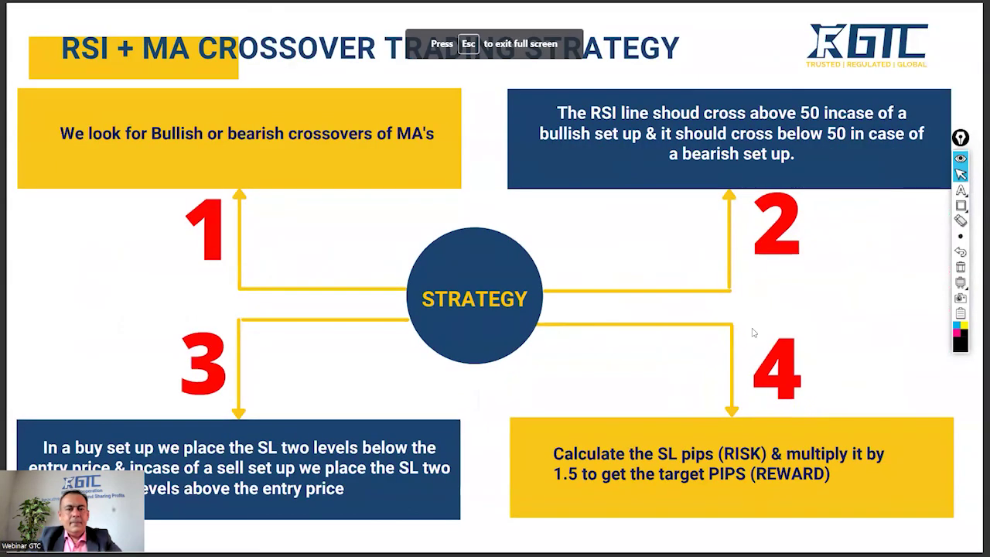
pyautogui.press('Right')
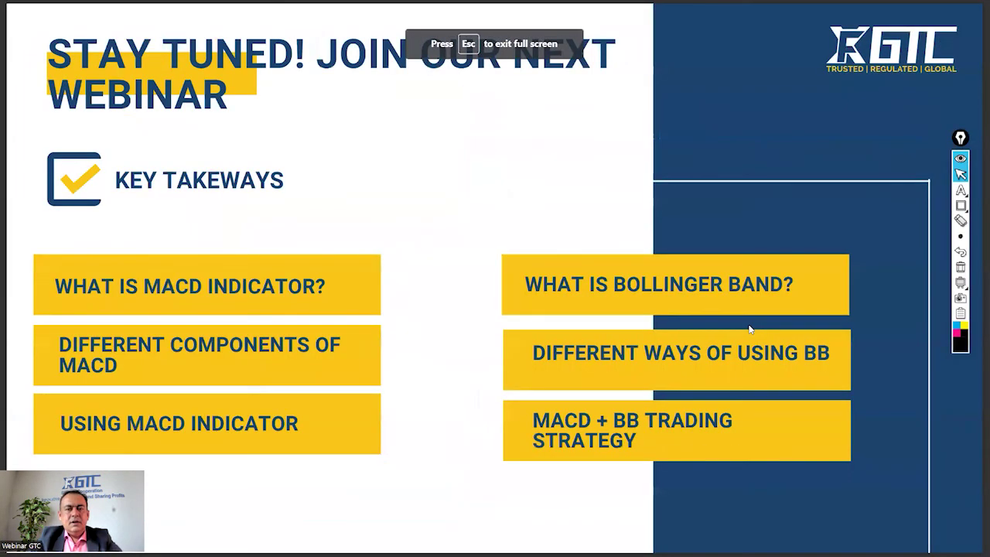